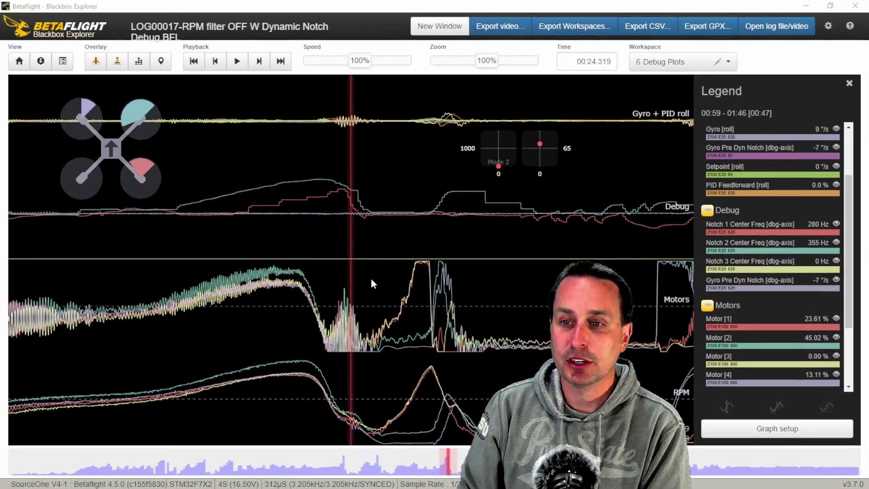
Step: Pan and scroll the log to the oscillation region near 00:24.265
drag(318, 299, 481, 273)
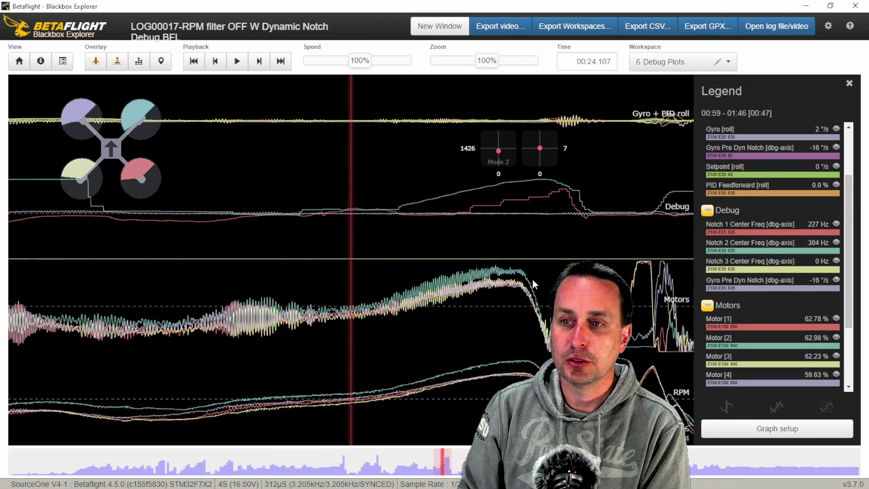
drag(534, 281, 375, 290)
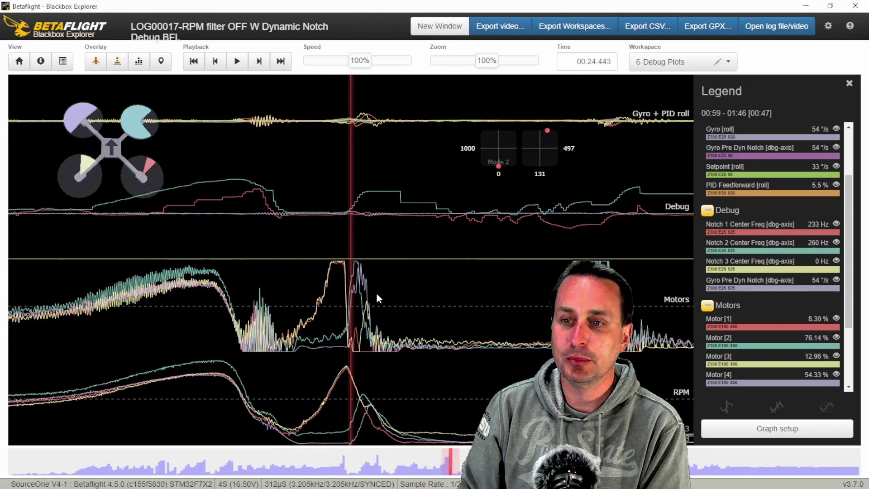
drag(400, 293, 380, 285)
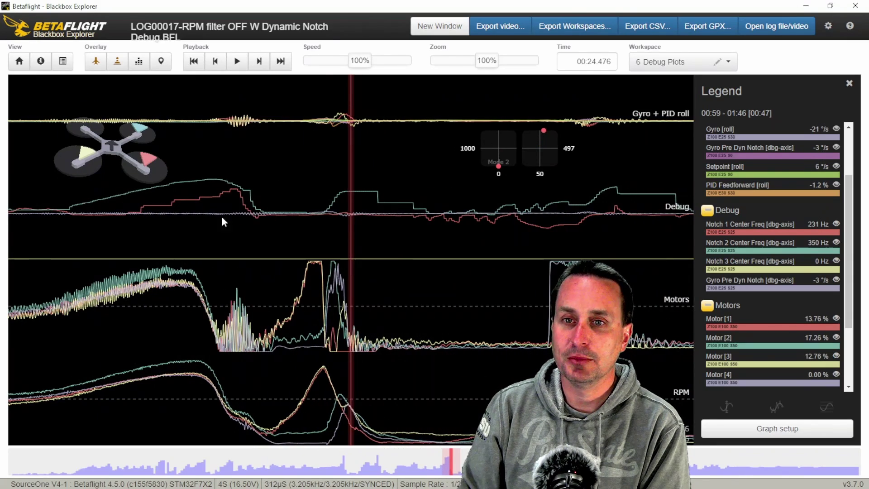
mouse_move(309, 268)
mouse_down()
mouse_move(343, 270)
mouse_move(290, 273)
mouse_move(336, 277)
mouse_move(314, 281)
mouse_up()
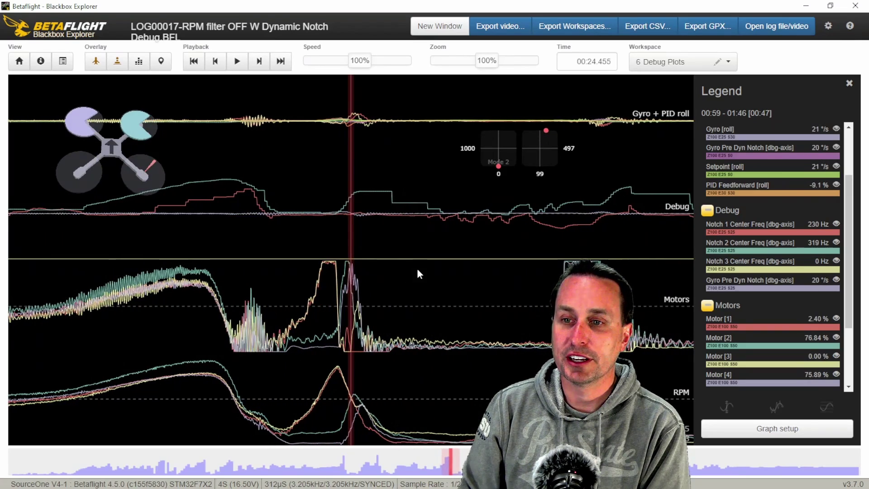
drag(417, 269, 486, 272)
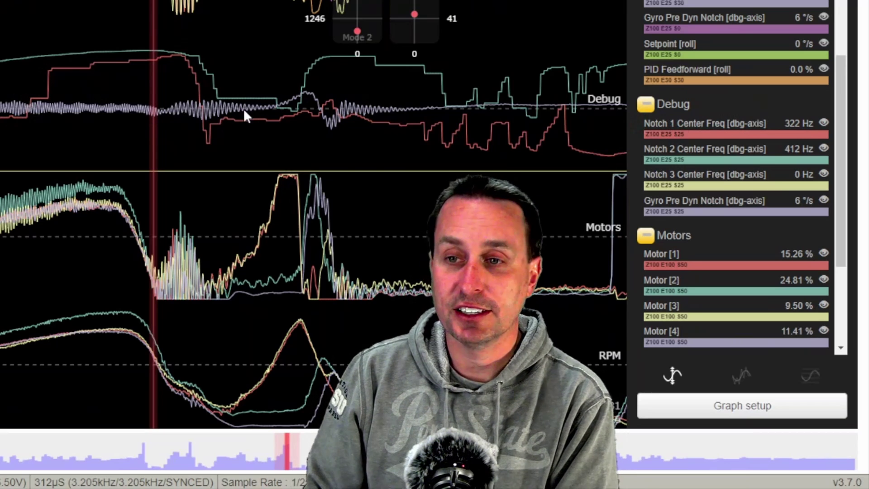
drag(374, 147, 340, 146)
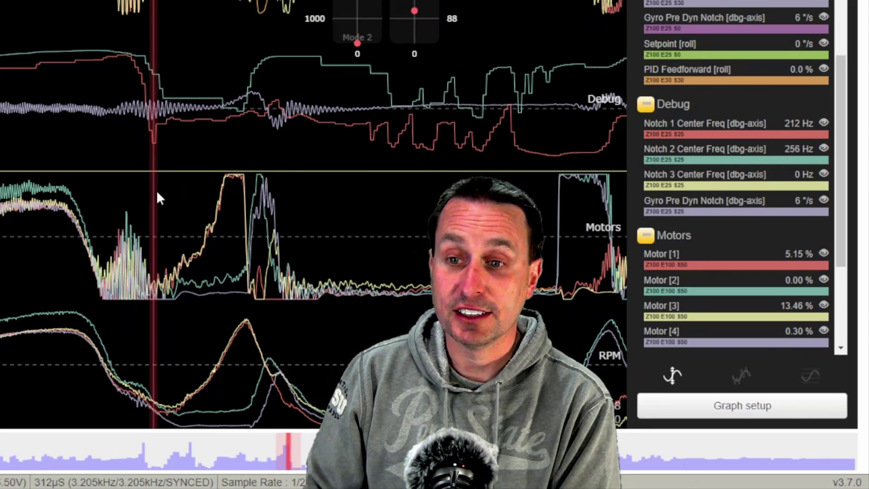
scroll(181, 192, up, 3)
scroll(254, 154, up, 5)
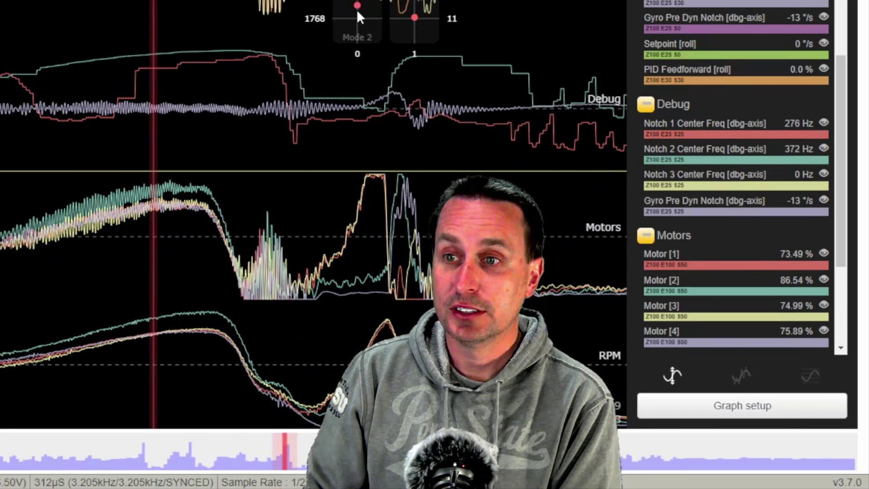
scroll(282, 110, down, 5)
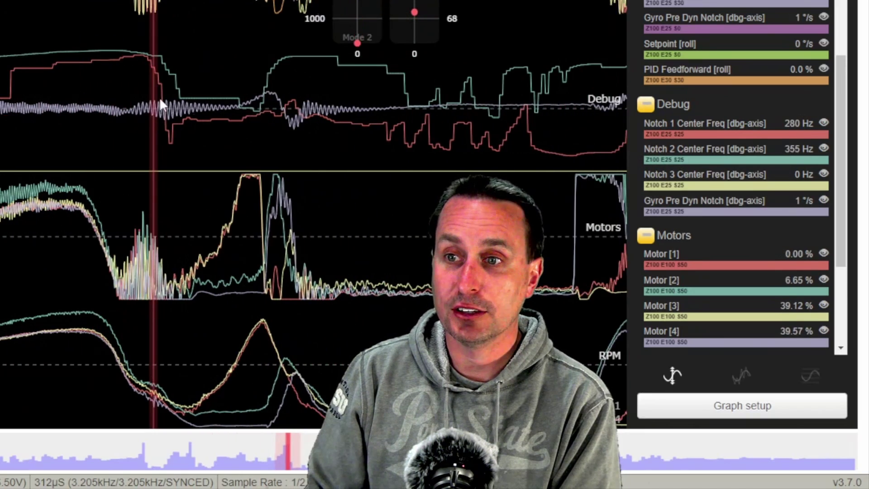
scroll(181, 101, up, 6)
scroll(356, 102, down, 5)
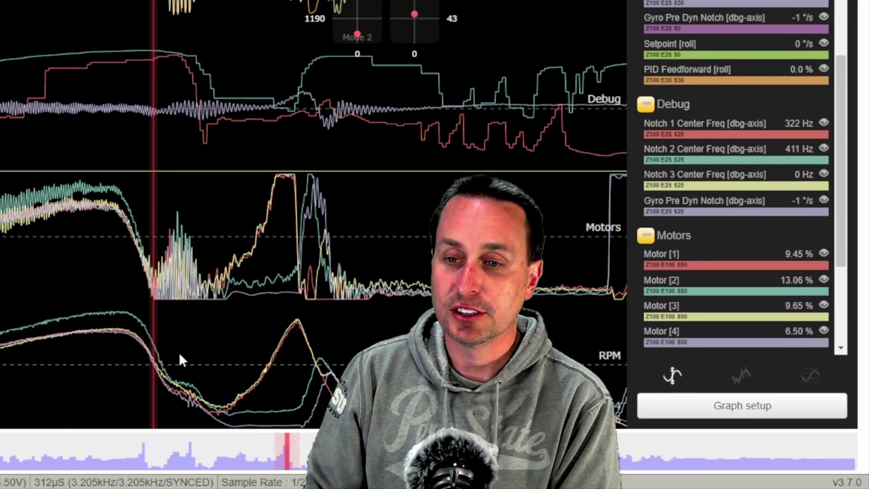
scroll(178, 352, down, 2)
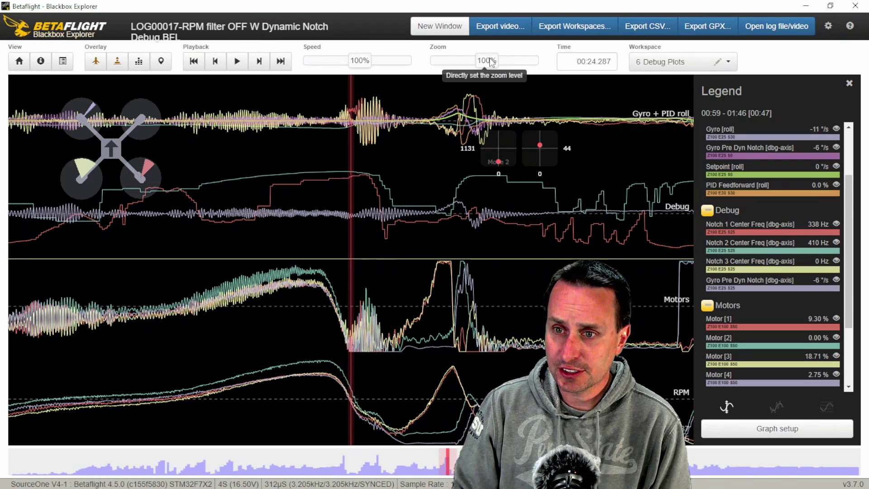
Step: Zoom the log graphs in to 882%
scroll(501, 64, up, 5)
scroll(505, 65, up, 1)
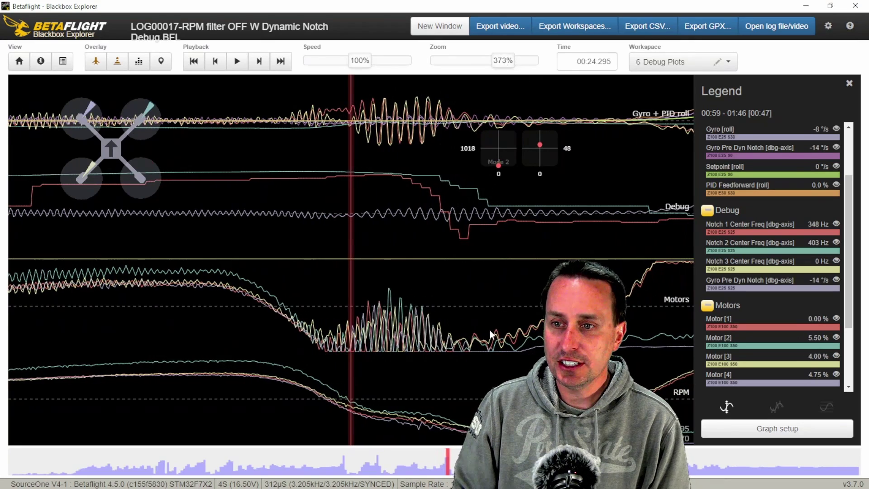
scroll(475, 317, up, 5)
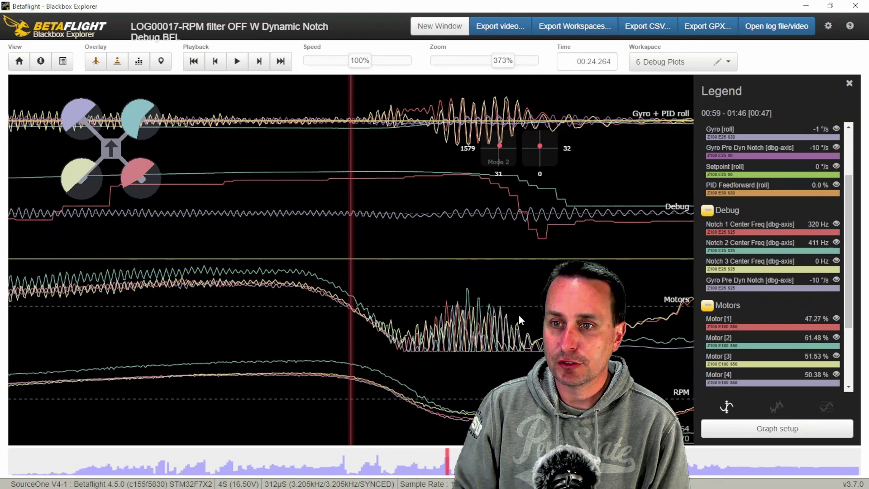
scroll(517, 315, down, 2)
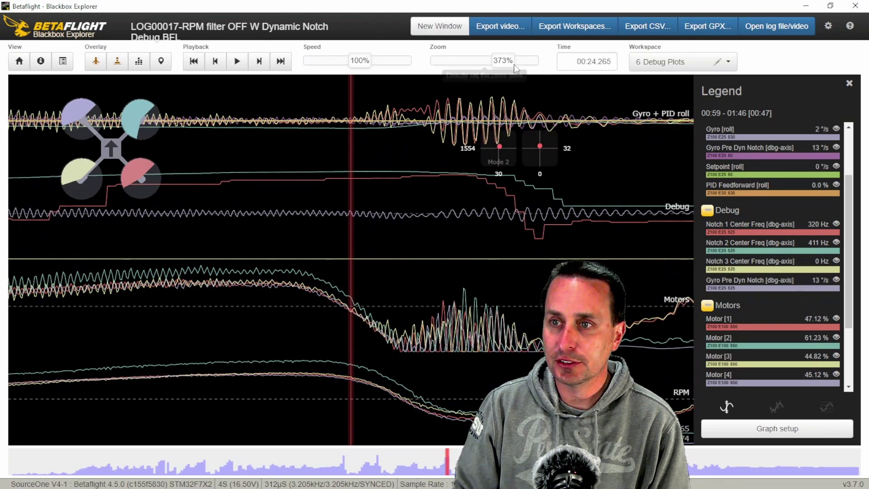
drag(510, 62, 538, 62)
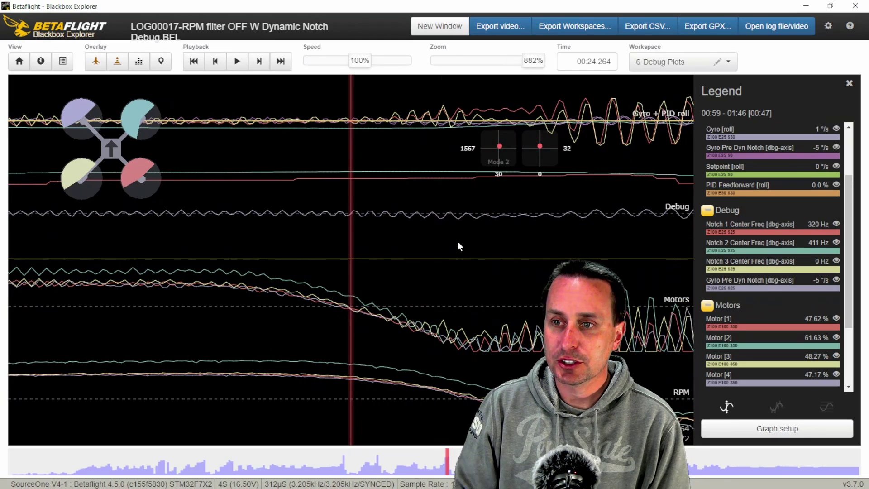
scroll(457, 241, down, 1)
Step: Set a time marker at 00:24.265 and read the oscillation at about 398 Hz
key(m)
scroll(460, 243, down, 2)
scroll(456, 243, down, 1)
scroll(454, 239, up, 1)
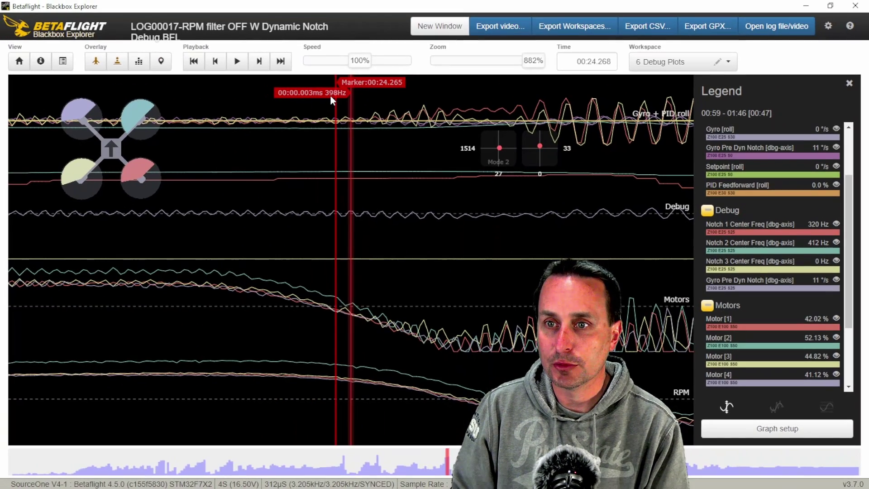
Step: Clear the time marker and pan back to the steady high-throttle section at 00:24.226
key(m)
key(Right)
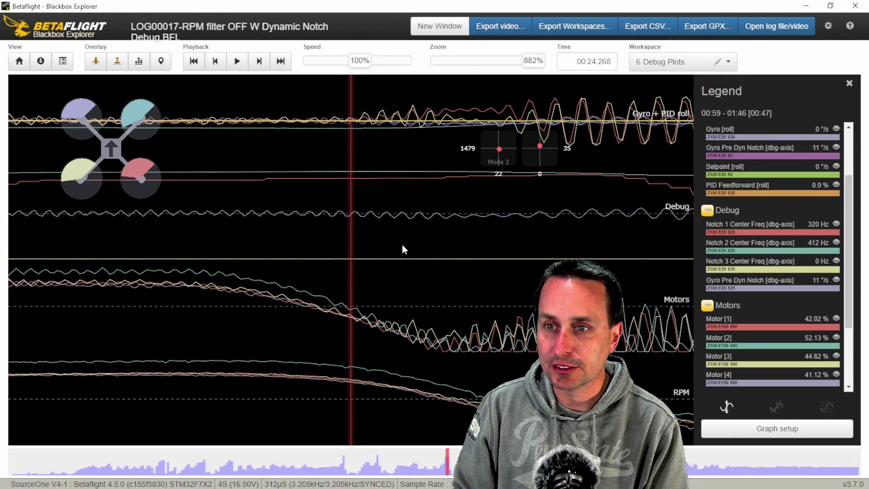
drag(381, 240, 458, 266)
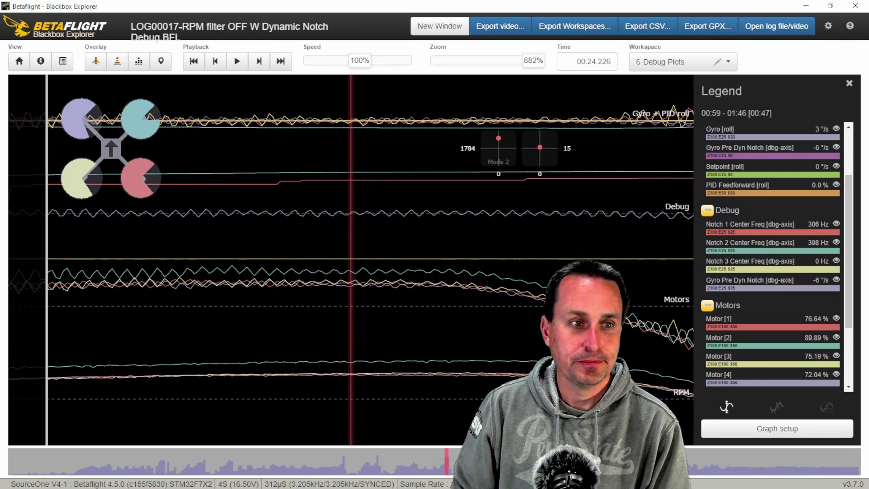
Step: Show the Gyro Pre Dyn Notch spectrum full-size and move its marker to the 237 Hz peak
click(732, 289)
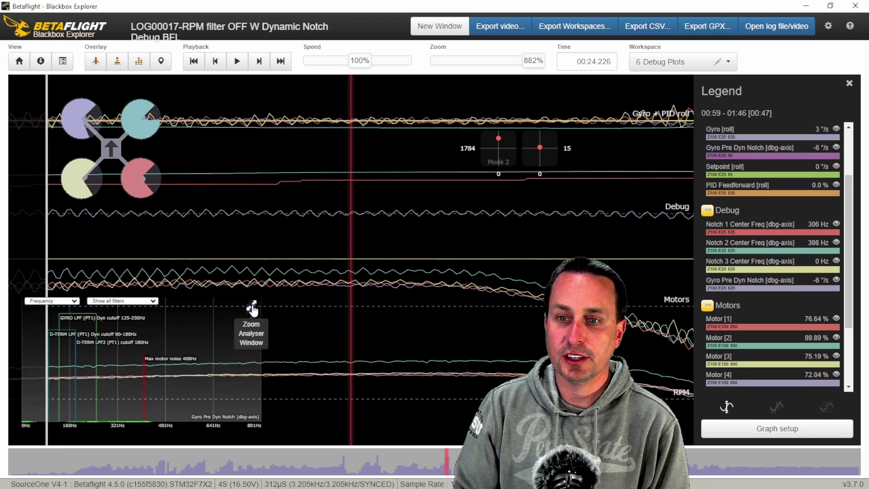
click(251, 305)
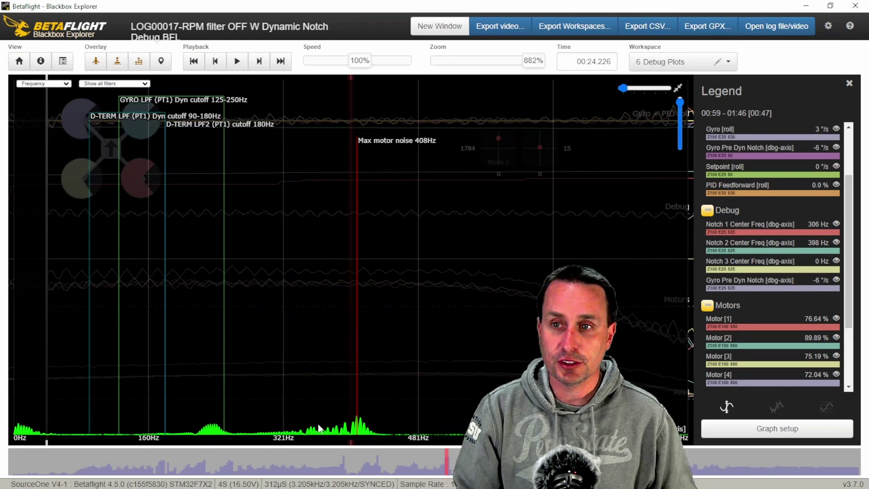
click(357, 415)
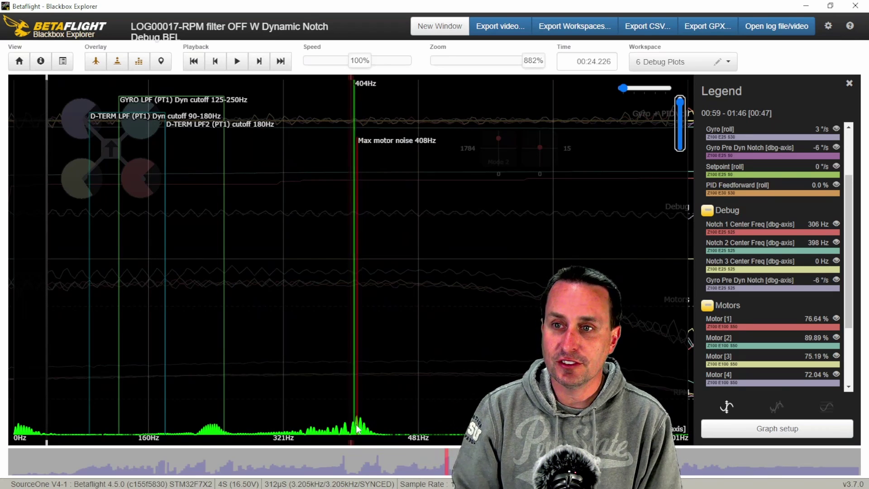
mouse_move(360, 432)
mouse_down()
mouse_move(214, 435)
mouse_move(223, 430)
mouse_move(212, 427)
mouse_up()
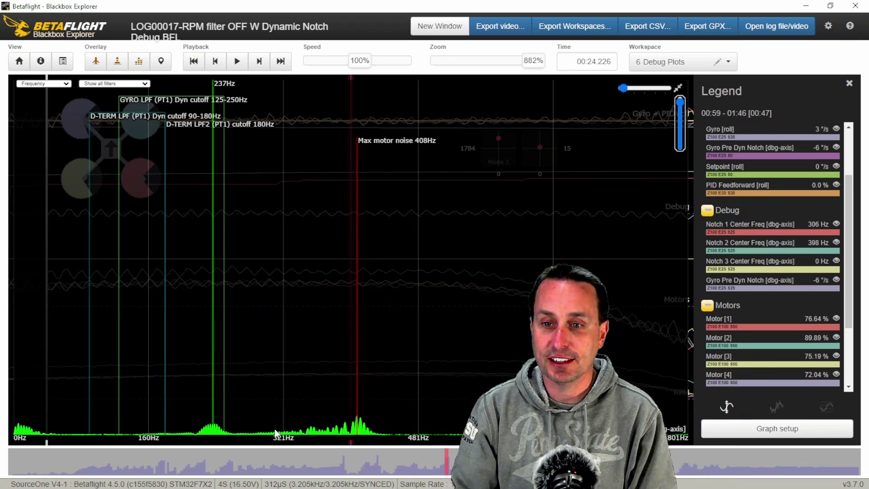
Step: Hide the spectrum, zoom the graphs out to 237%, and pan to 00:24.234
click(138, 62)
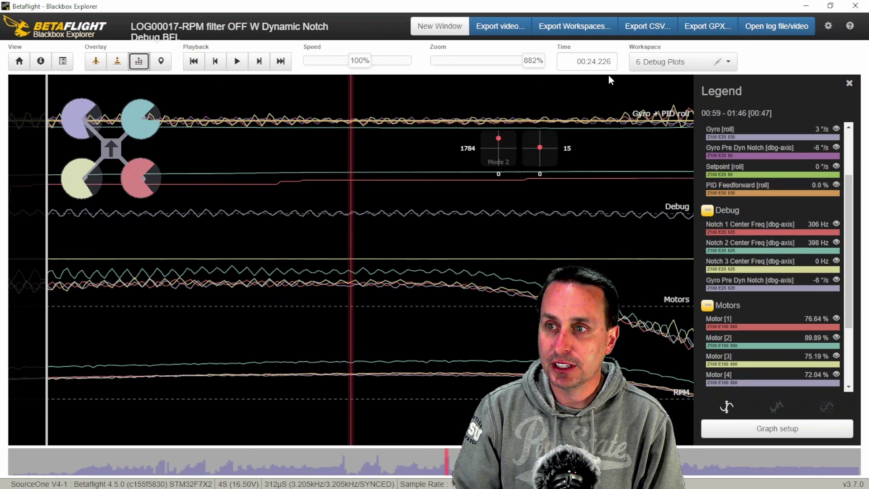
drag(542, 68, 503, 76)
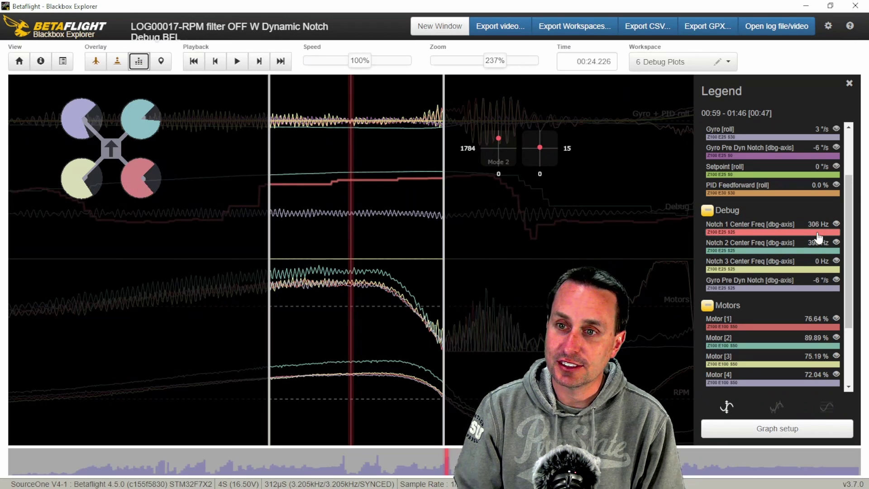
drag(446, 278, 468, 281)
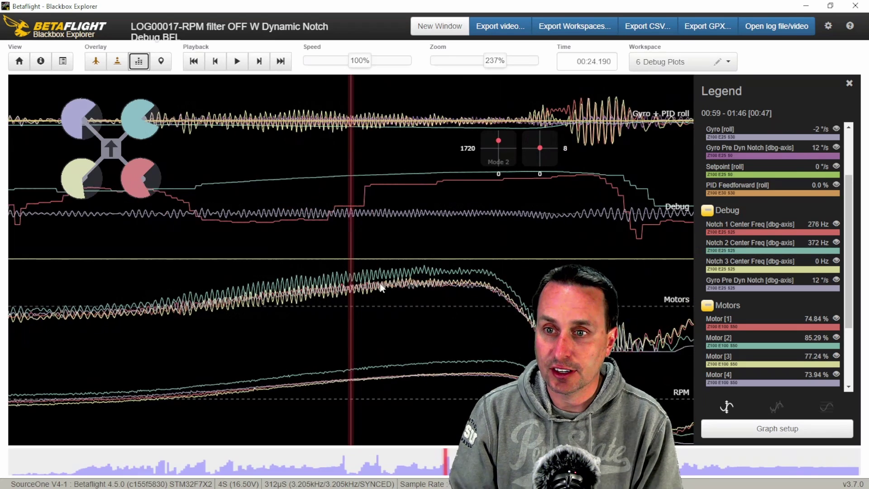
scroll(386, 286, up, 1)
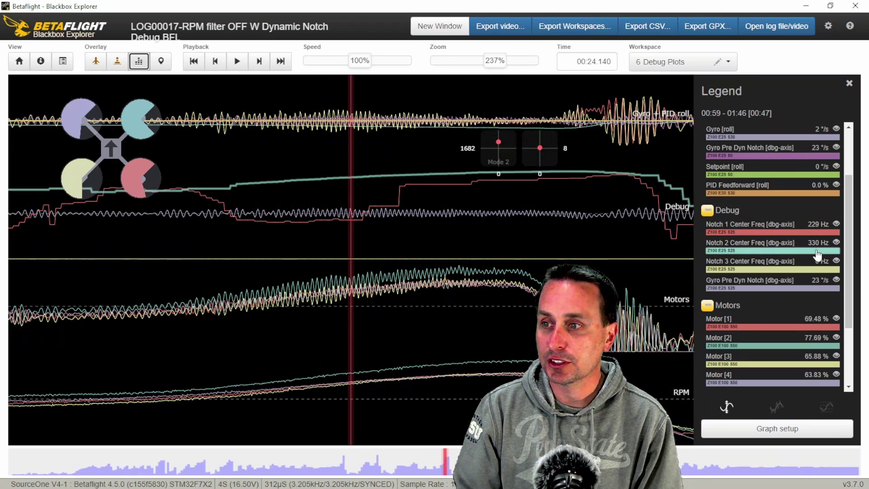
scroll(394, 267, down, 1)
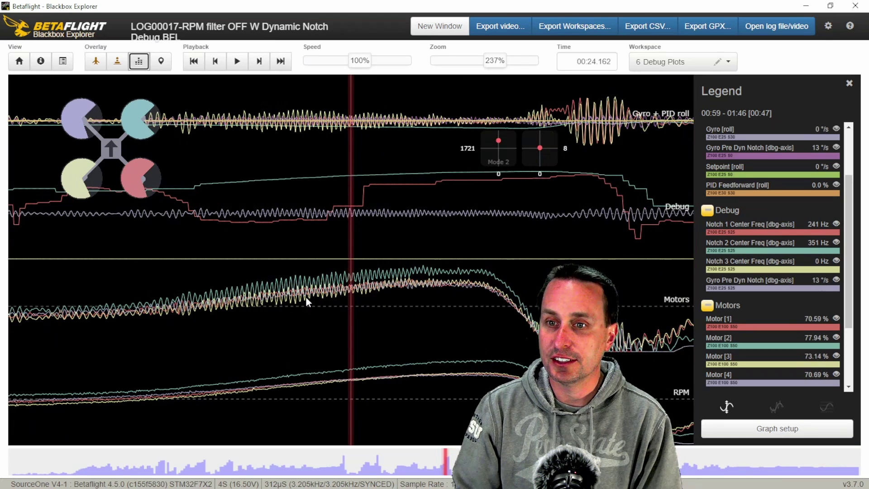
scroll(417, 291, down, 2)
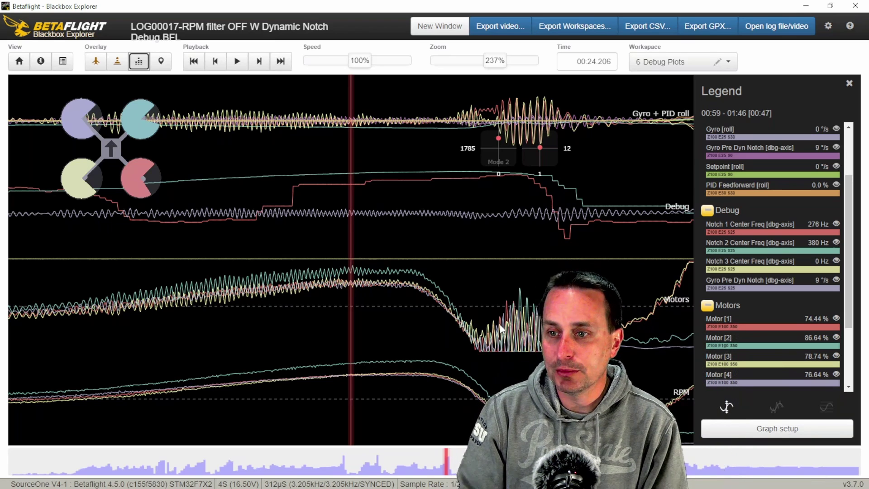
scroll(482, 381, down, 1)
Step: Scroll the legend down to reveal the per-motor RPM readouts under Motors
scroll(481, 381, down, 1)
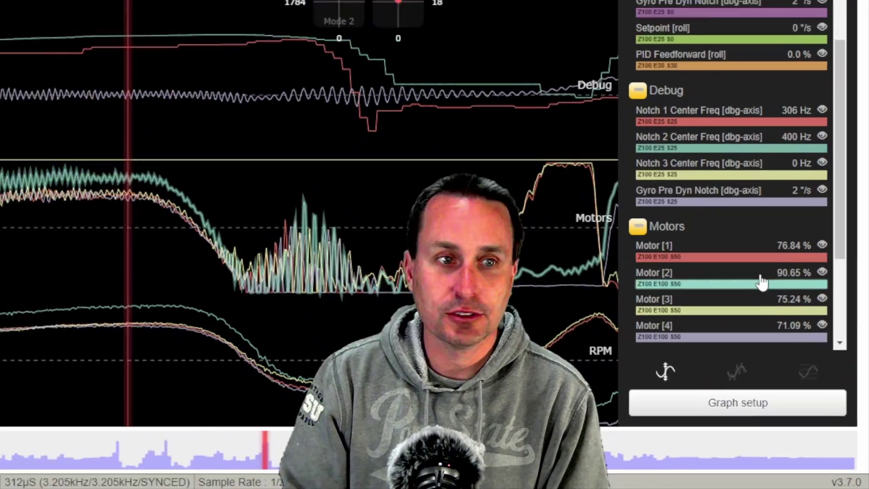
scroll(837, 197, down, 3)
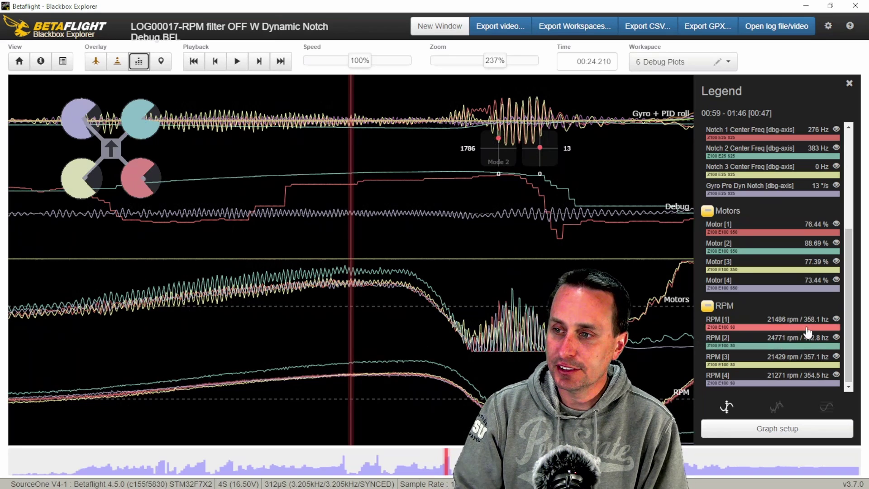
Step: Step through the throttle chop from 00:24.2 to 00:24.294, where motor outputs and RPM fall
scroll(495, 377, up, 6)
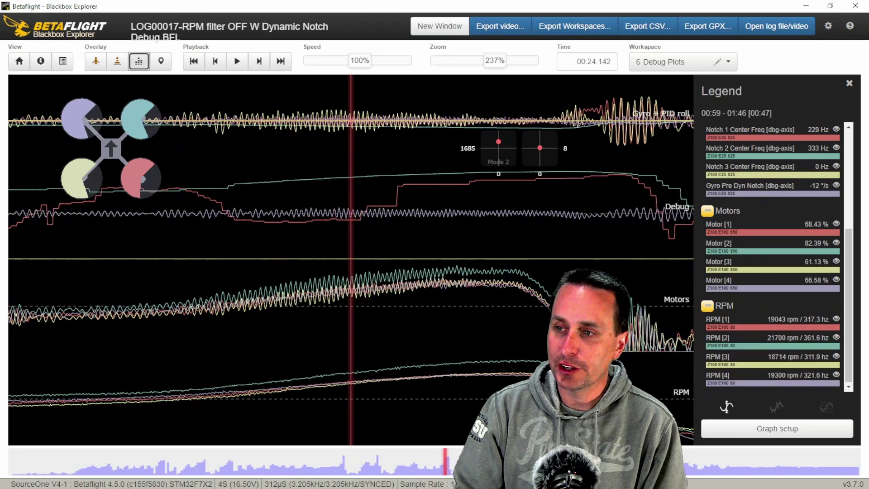
scroll(497, 375, up, 6)
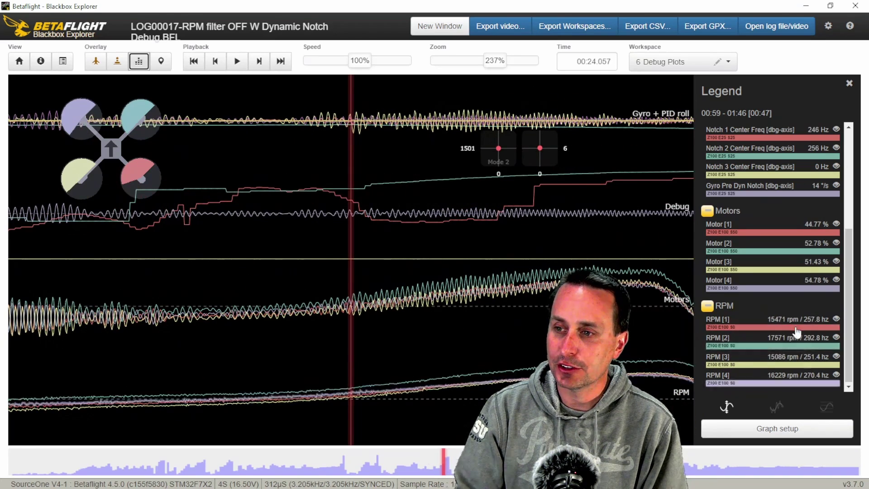
scroll(727, 407, down, 3)
scroll(426, 378, down, 5)
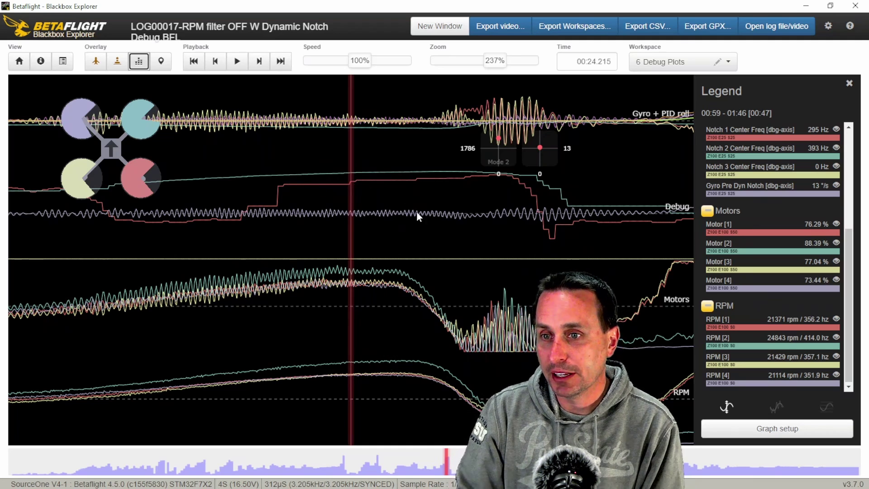
scroll(398, 224, down, 3)
scroll(450, 318, down, 2)
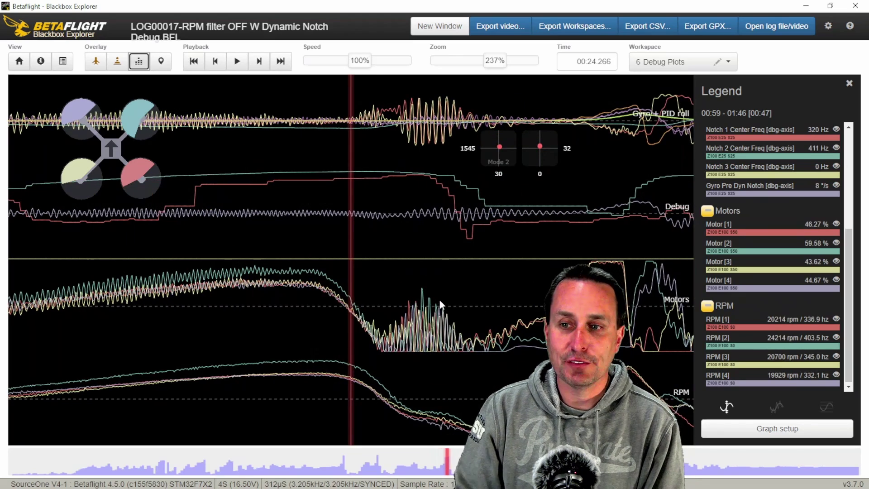
scroll(440, 305, up, 1)
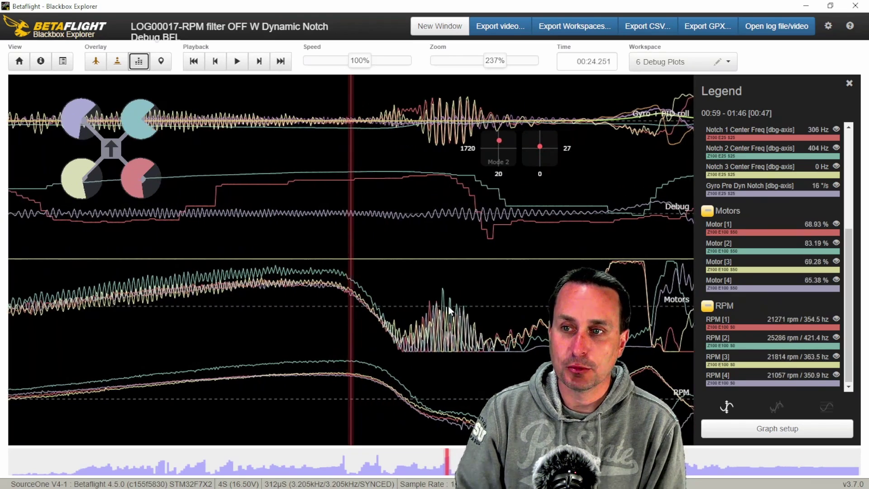
scroll(408, 312, down, 3)
scroll(469, 309, up, 5)
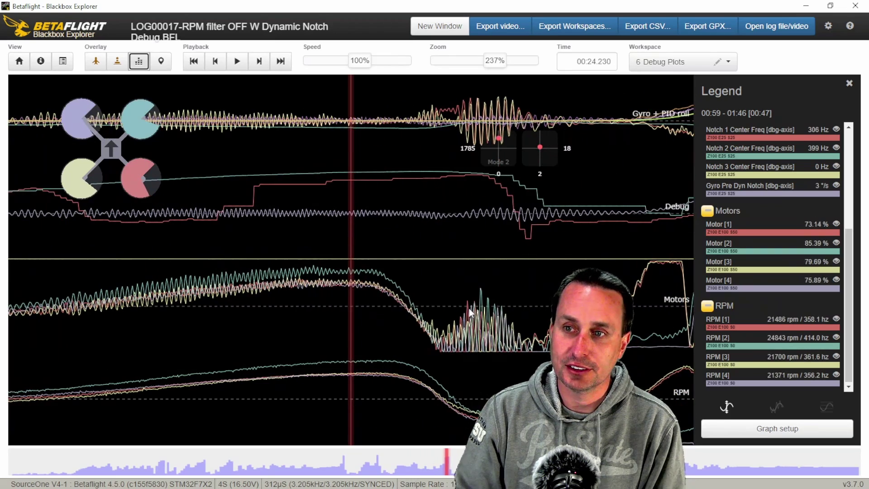
drag(469, 309, 426, 315)
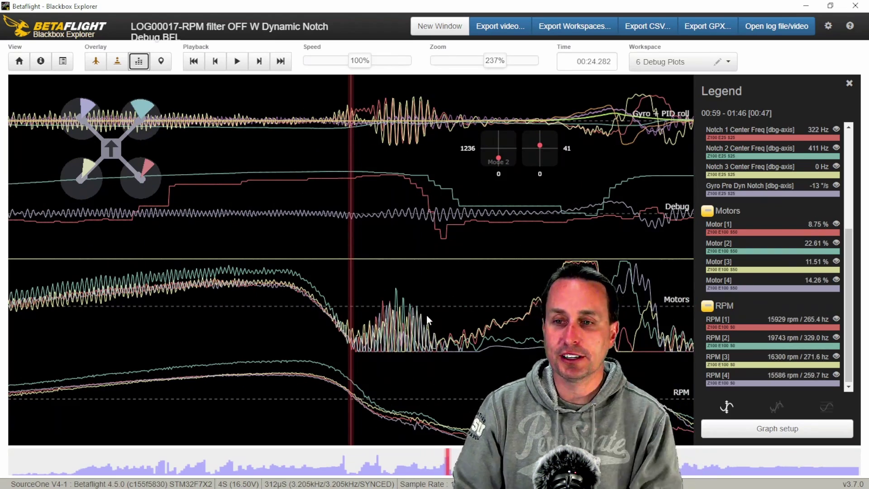
scroll(422, 292, up, 1)
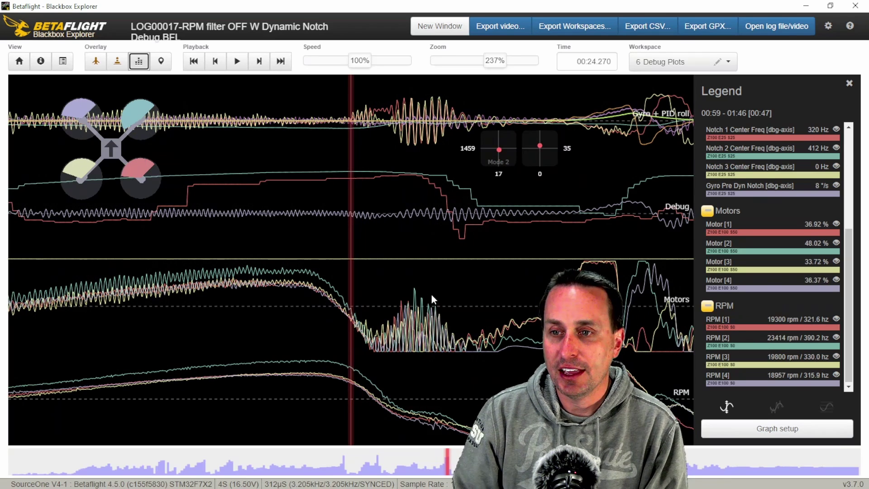
scroll(420, 289, down, 1)
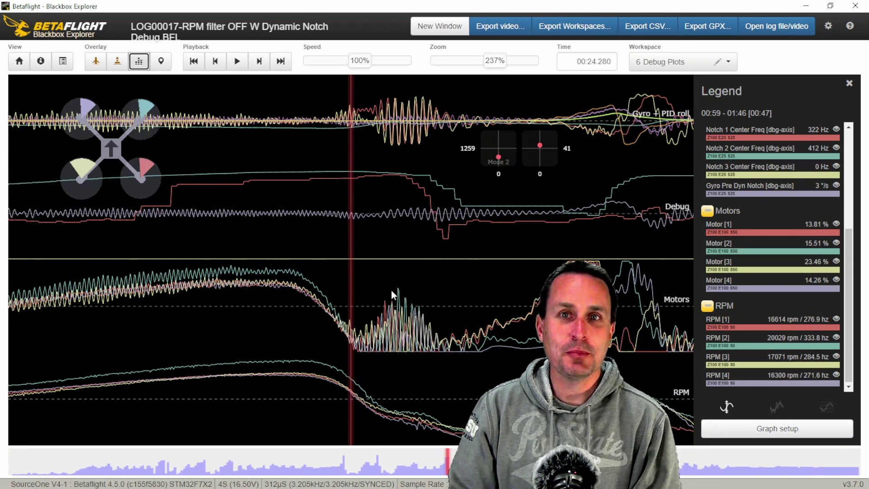
scroll(442, 312, down, 1)
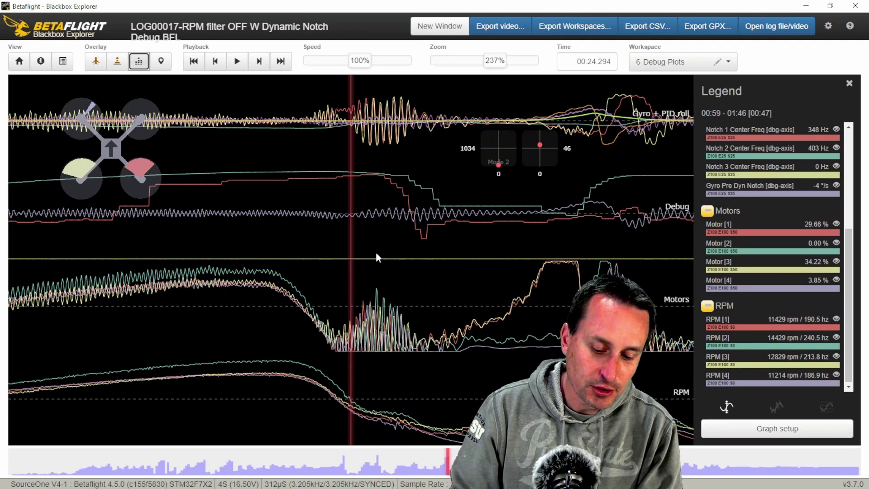
Step: Drop time markers in the throttle chop, ending with one at 00:24.293
scroll(365, 277, up, 3)
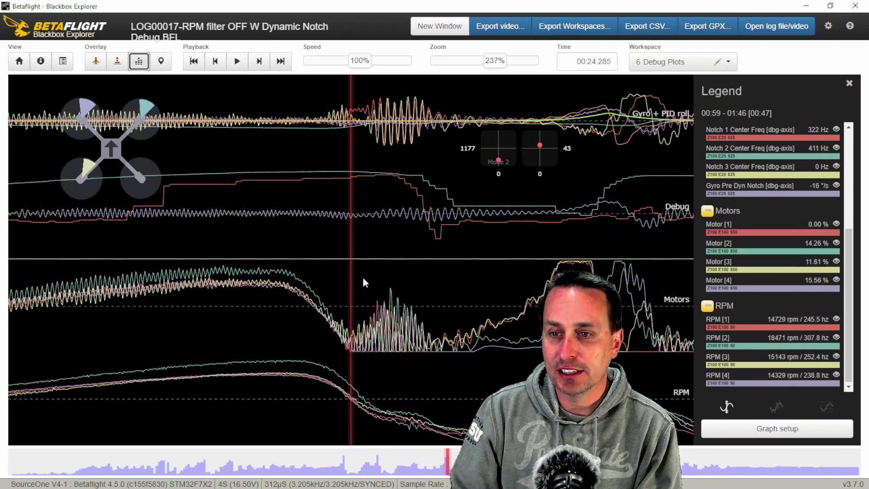
key(m)
scroll(400, 286, down, 15)
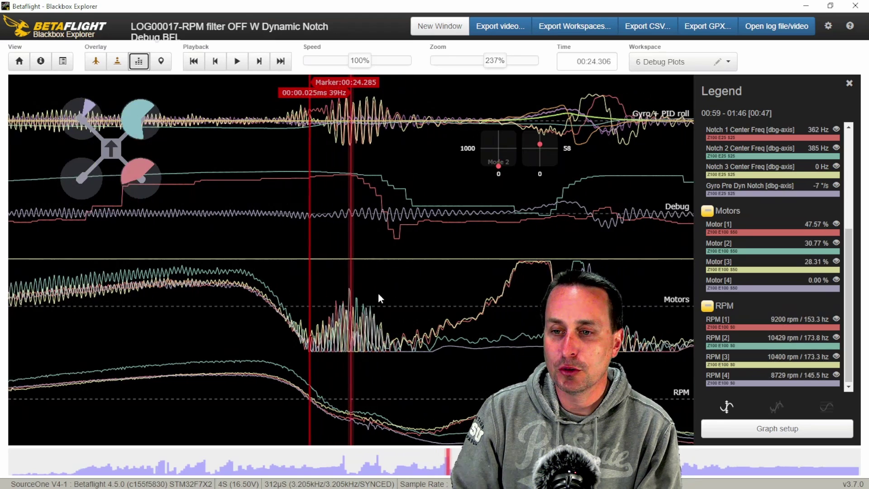
scroll(362, 302, up, 3)
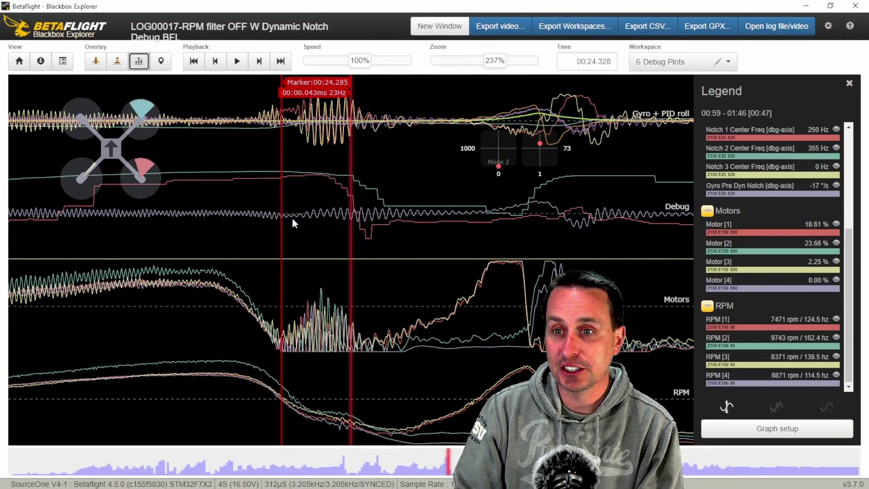
drag(282, 213, 319, 219)
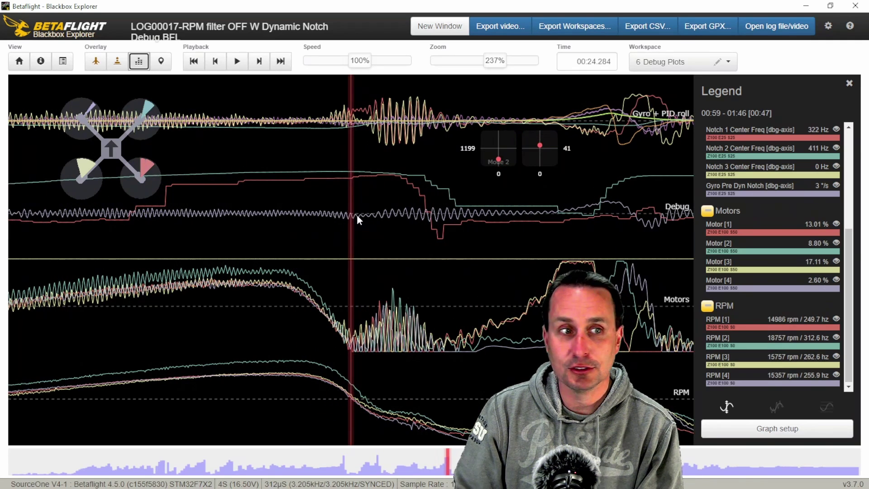
scroll(359, 215, down, 3)
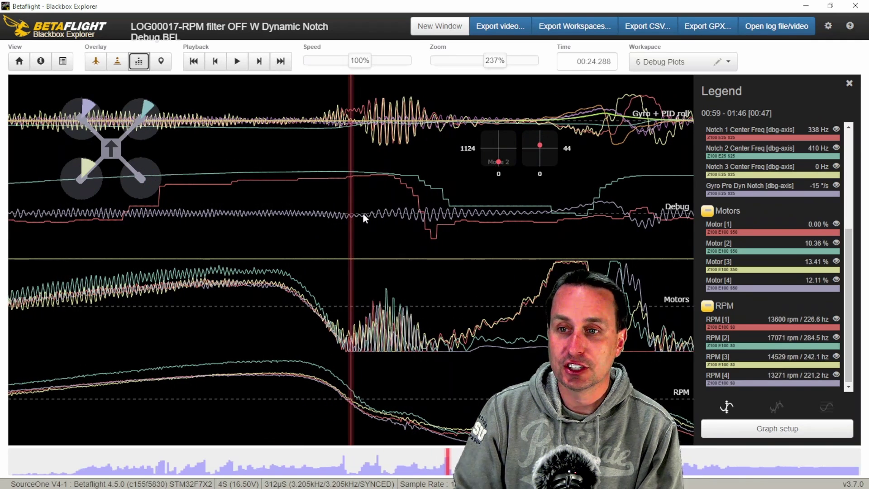
scroll(359, 215, down, 3)
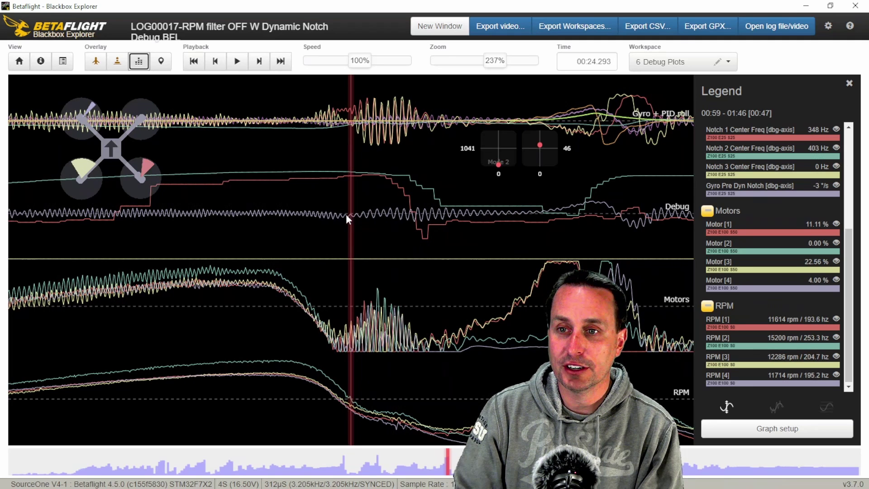
key(m)
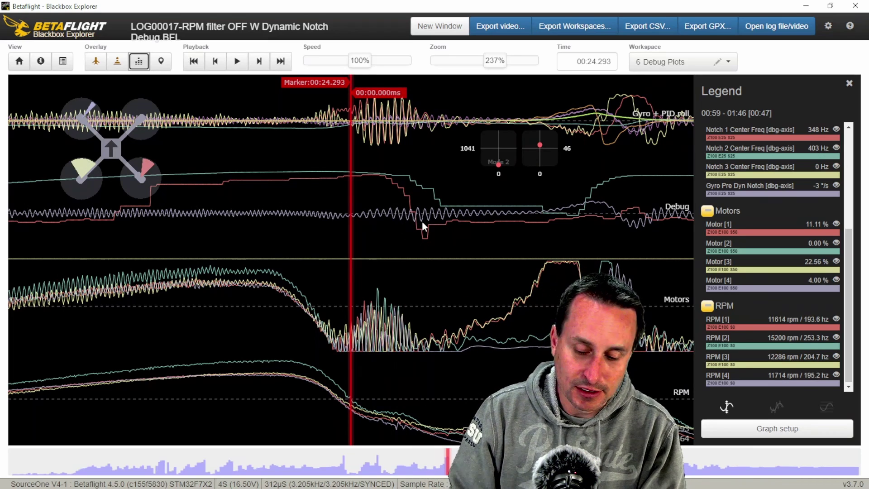
Step: Re-mark at 00:24.317 and 00:24.288, measuring the motor-to-RPM delay, then clear it
drag(421, 221, 401, 219)
key(m)
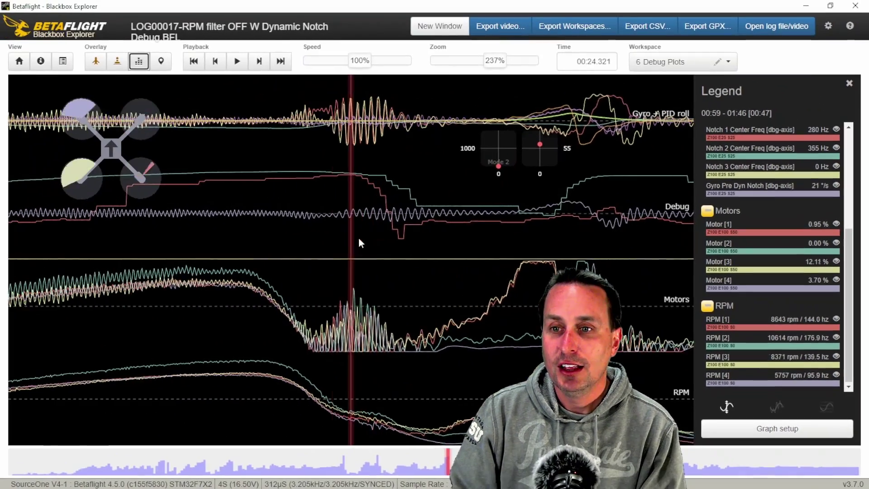
drag(302, 231, 311, 240)
key(m)
mouse_move(409, 222)
mouse_down()
mouse_move(386, 229)
mouse_move(291, 210)
mouse_up()
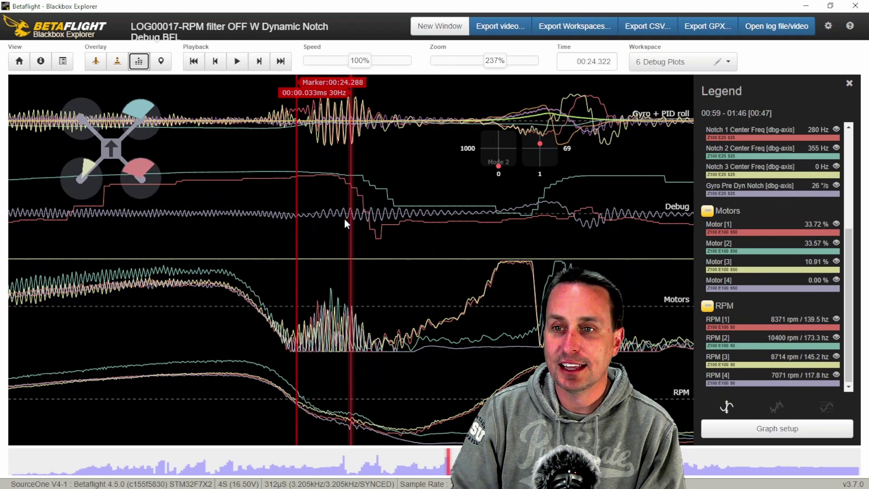
key(m)
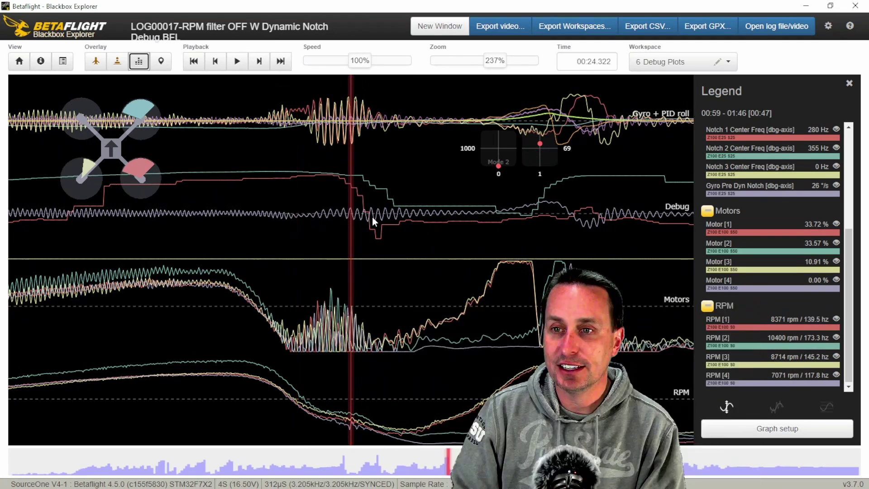
Step: Mark 00:24.292, read the delay to the RPM response, and remove the marker
drag(356, 226, 379, 229)
key(m)
scroll(379, 229, down, 3)
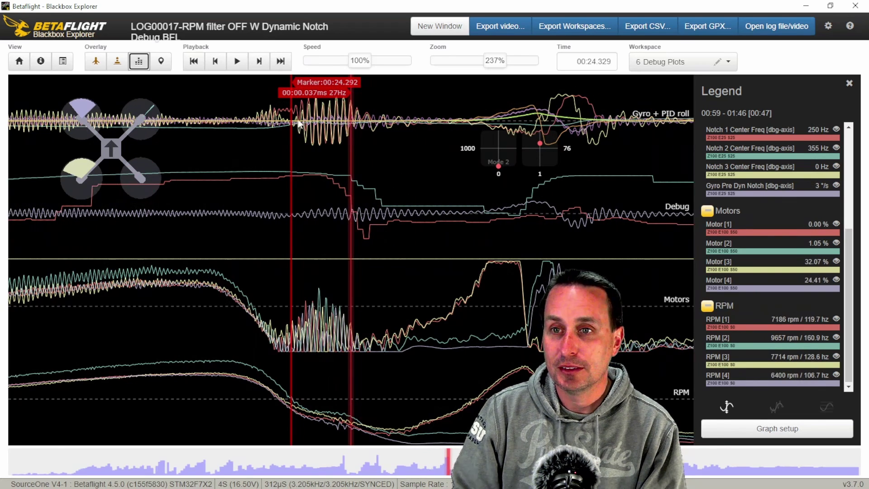
key(m)
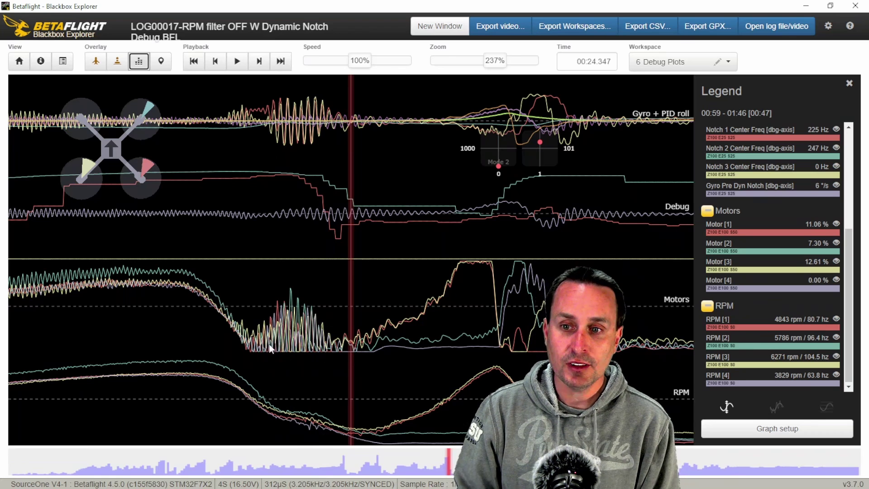
Step: Shift the LOG00018 traces slightly earlier in time, to 00:09.562
drag(328, 320, 356, 320)
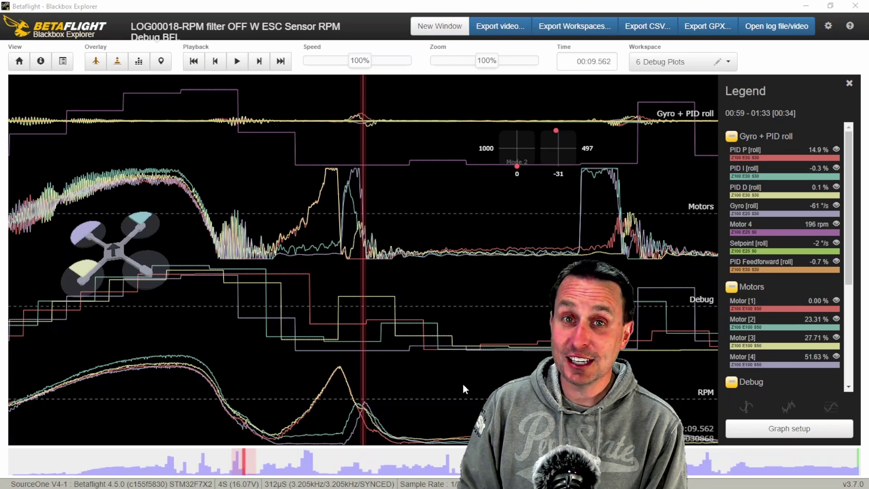
drag(460, 379, 653, 381)
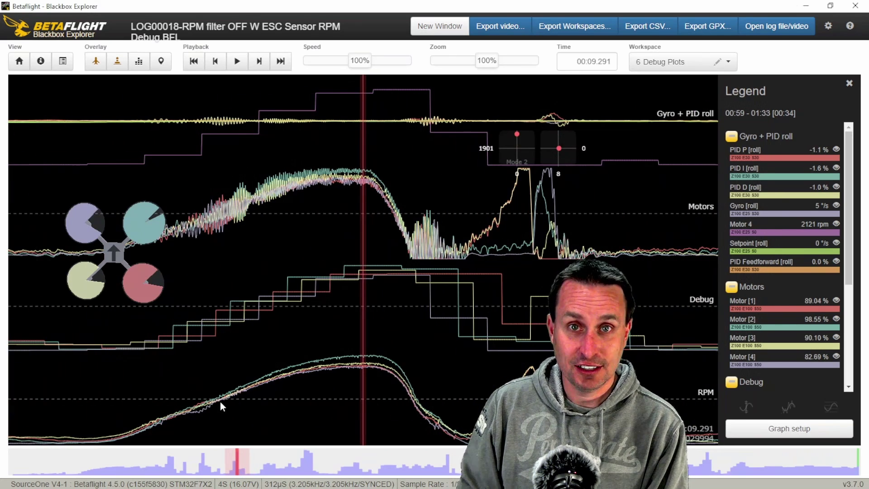
drag(220, 399, 233, 396)
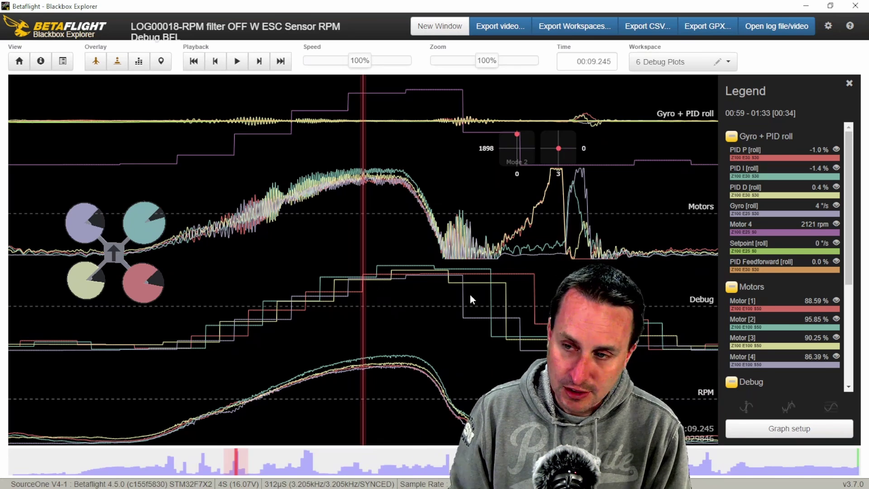
scroll(521, 304, down, 5)
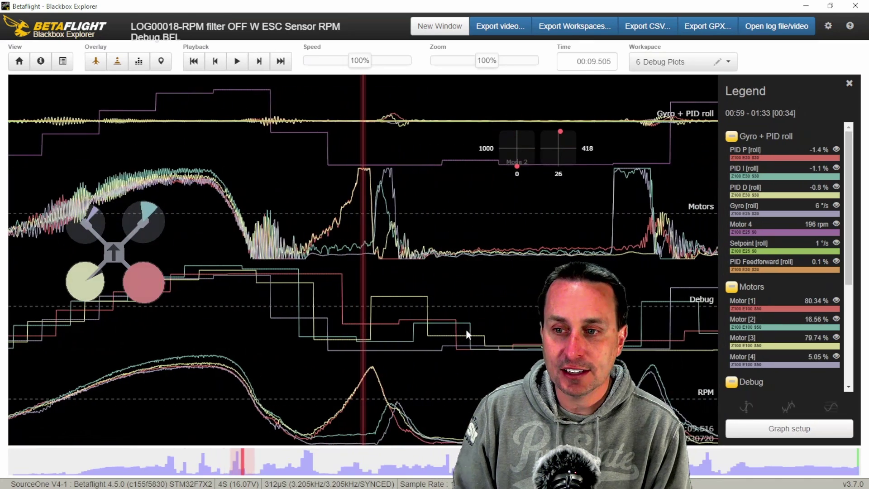
scroll(465, 329, down, 1)
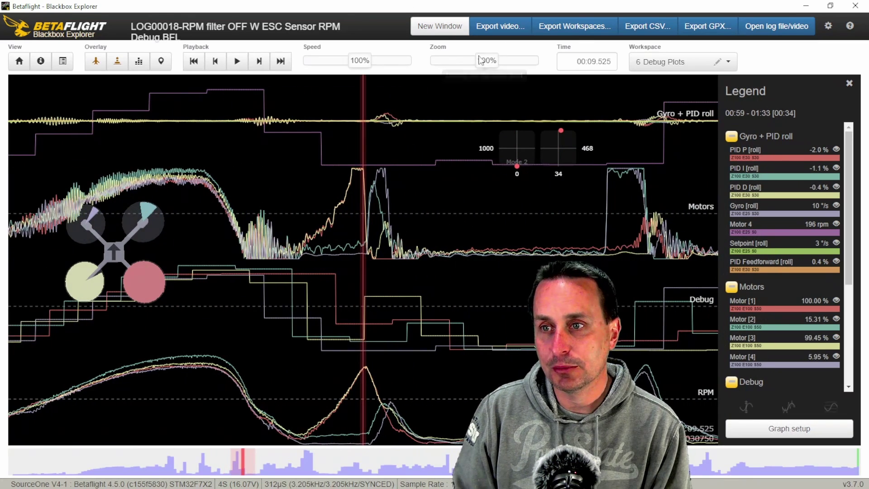
drag(480, 62, 498, 61)
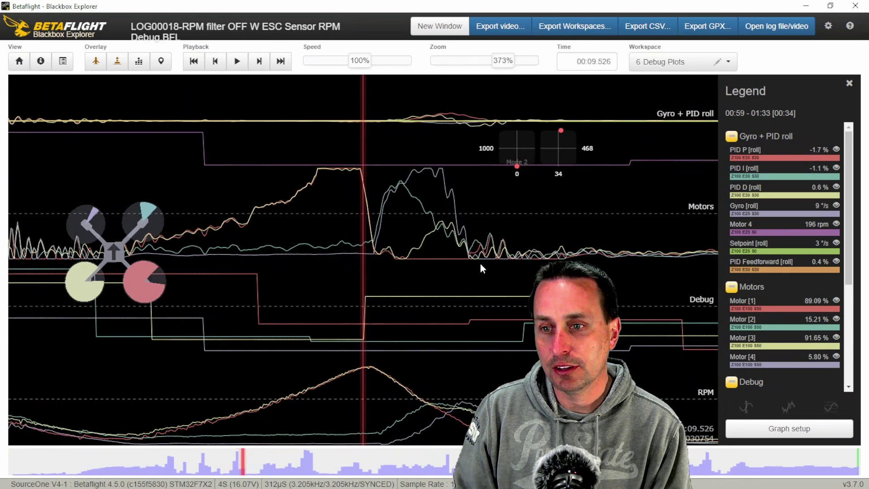
scroll(479, 263, down, 1)
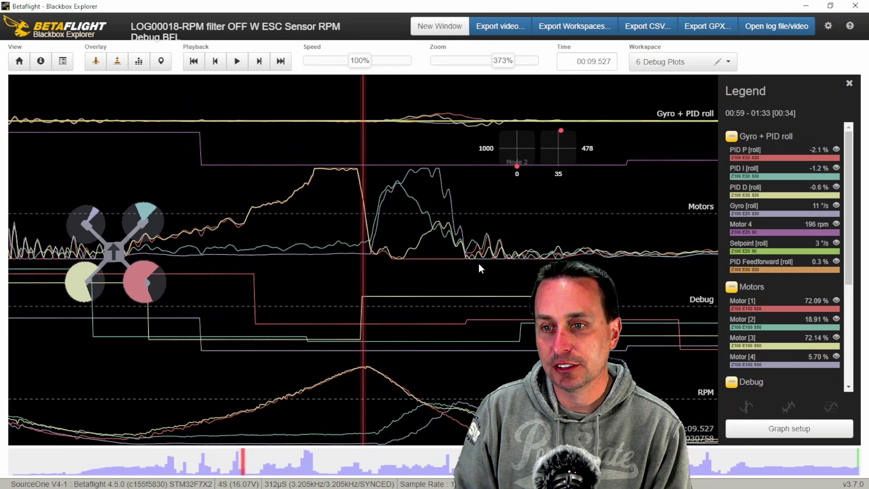
scroll(479, 264, up, 1)
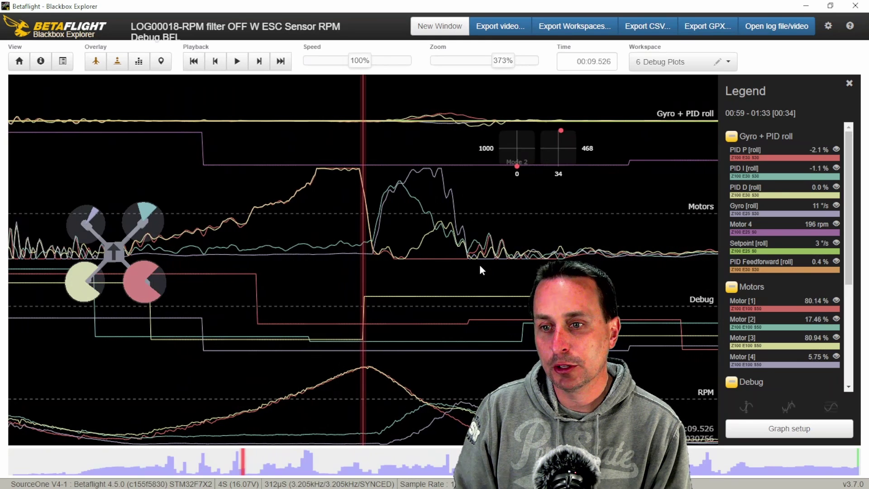
scroll(479, 264, down, 1)
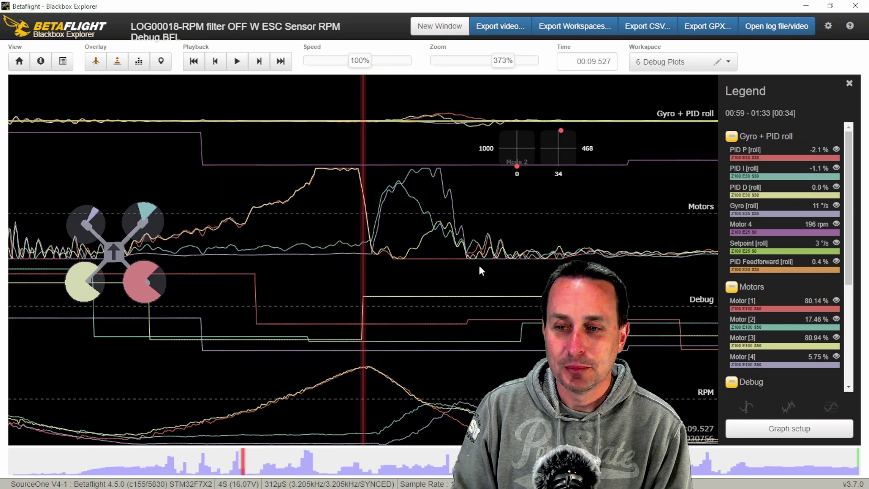
key(m)
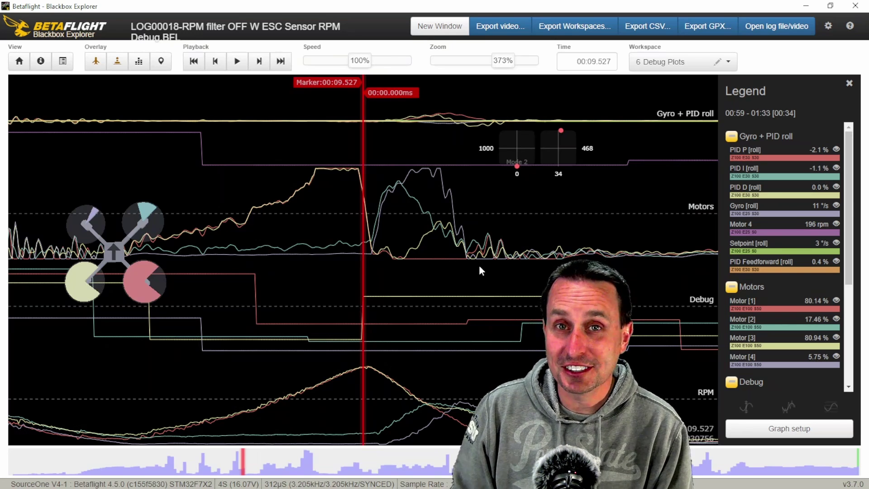
scroll(489, 316, down, 5)
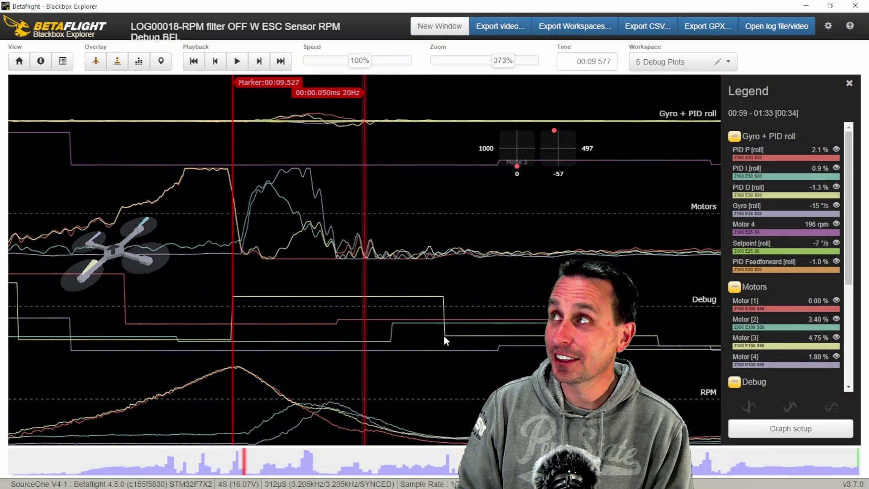
scroll(445, 337, down, 3)
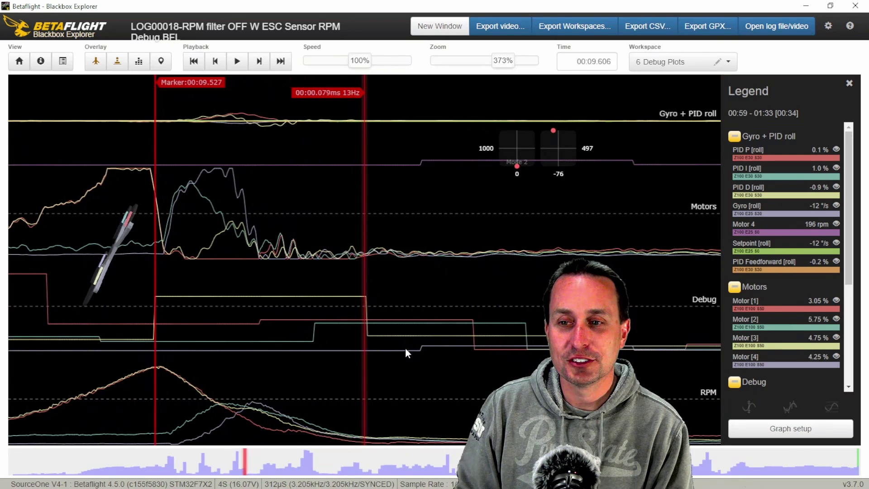
scroll(405, 348, down, 1)
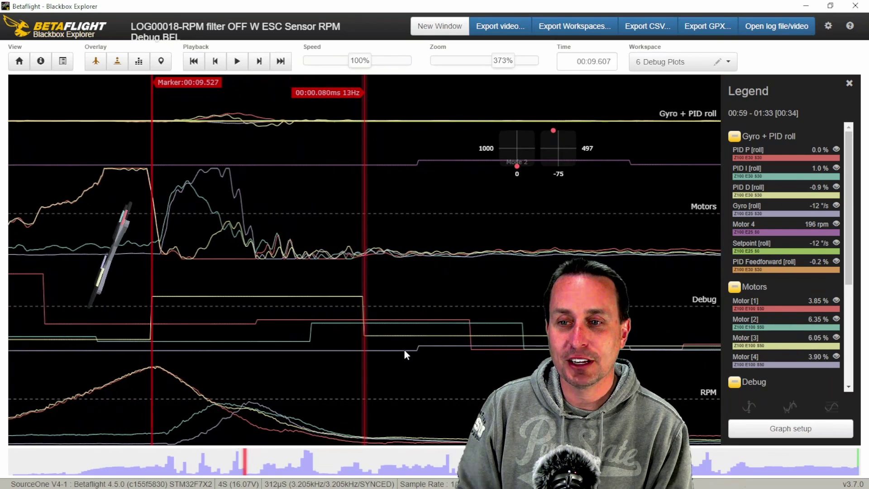
scroll(405, 351, up, 1)
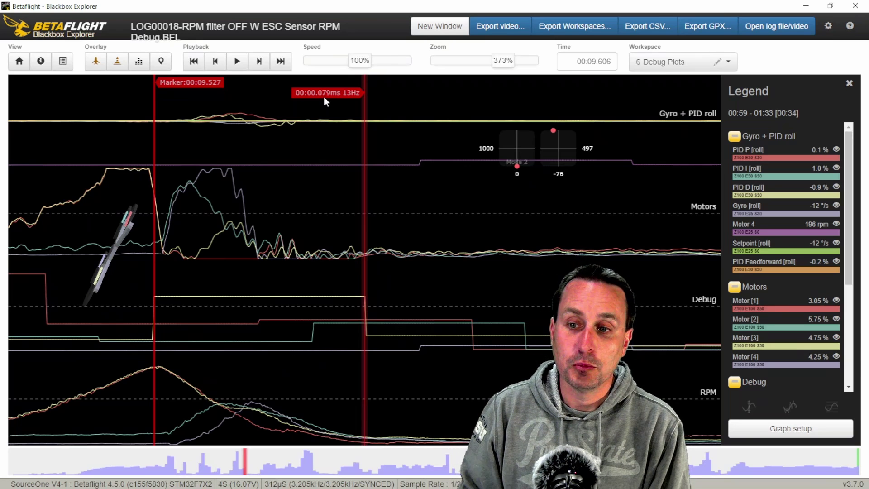
key(m)
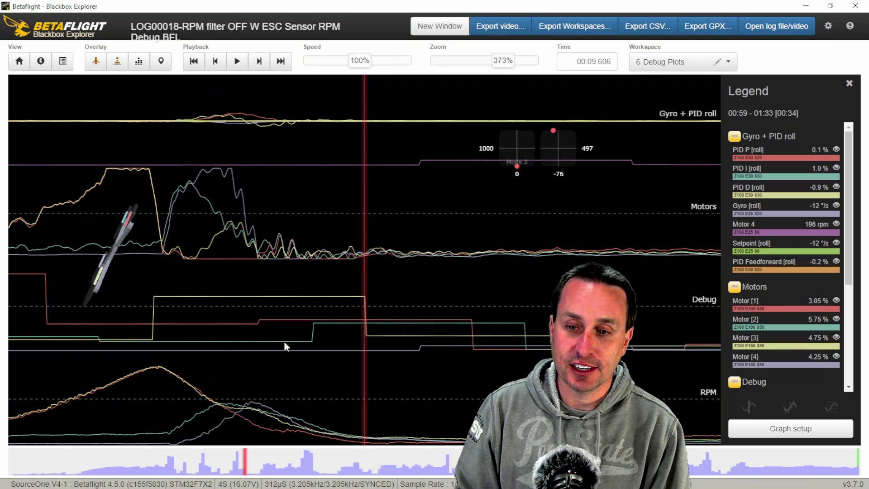
drag(288, 430, 326, 425)
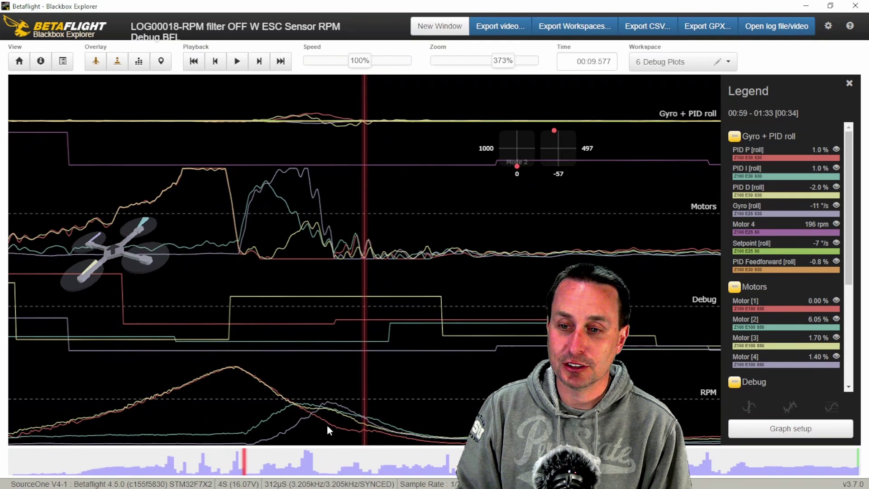
key(m)
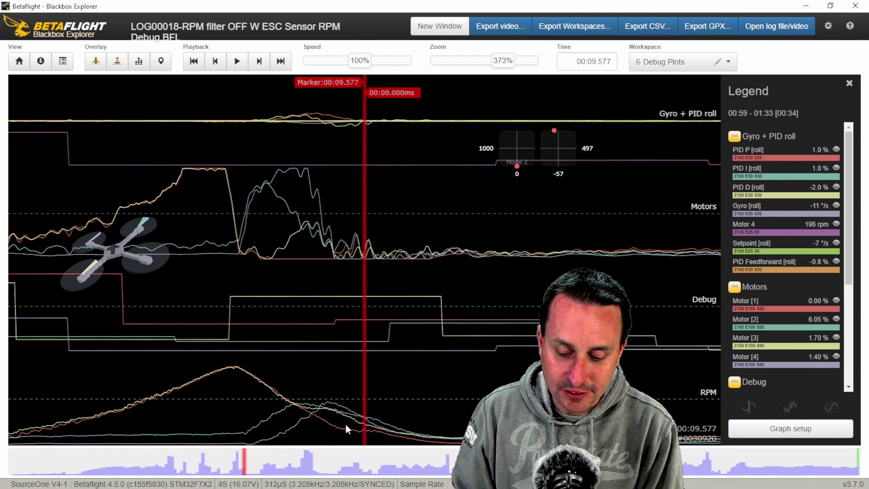
key(Right)
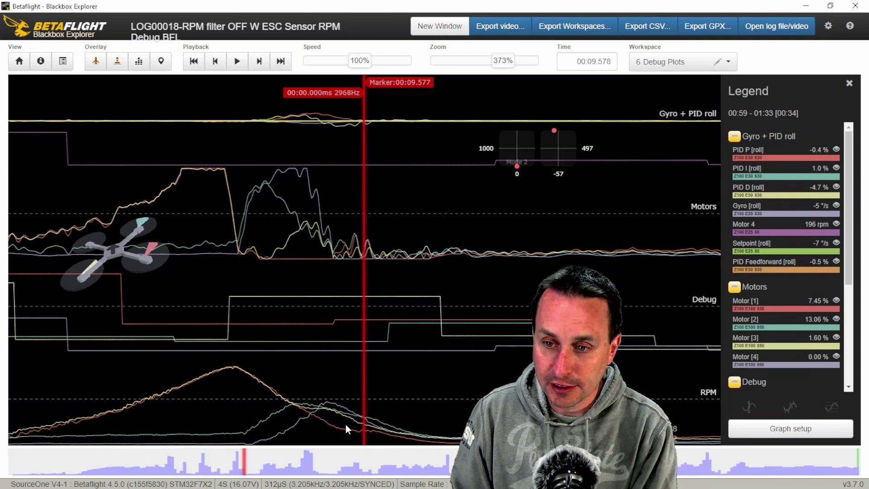
drag(520, 68, 559, 71)
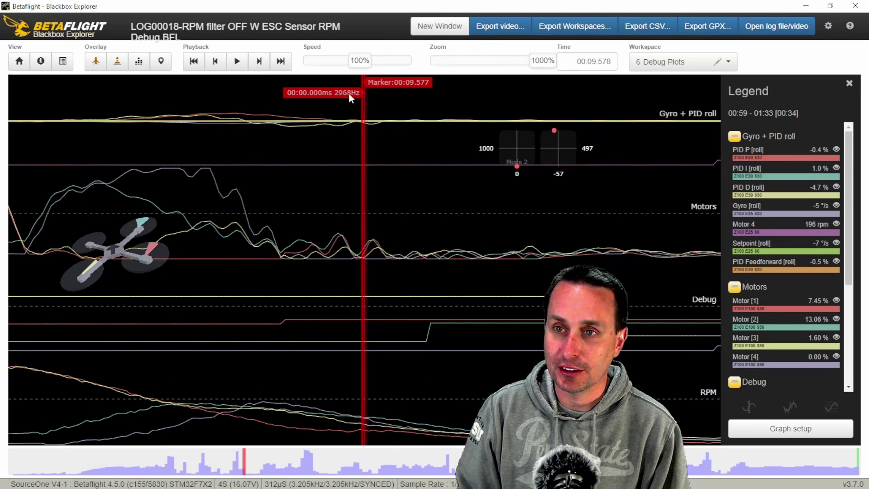
key(m)
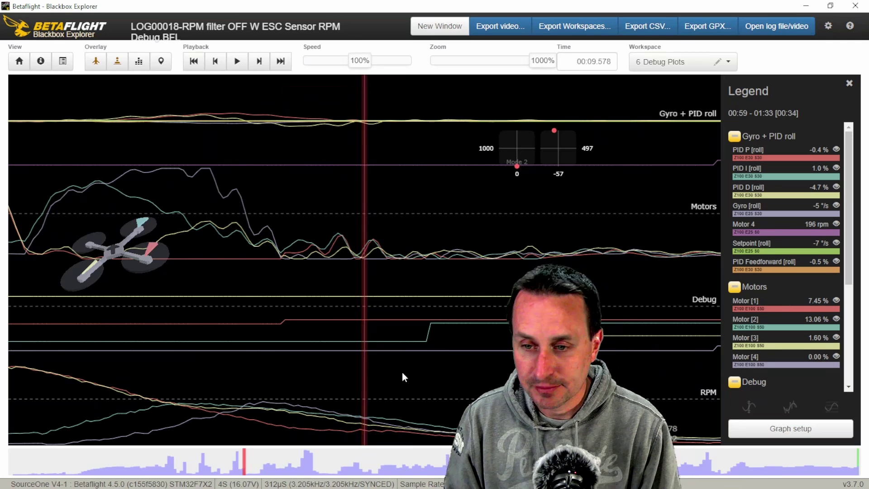
drag(542, 67, 492, 68)
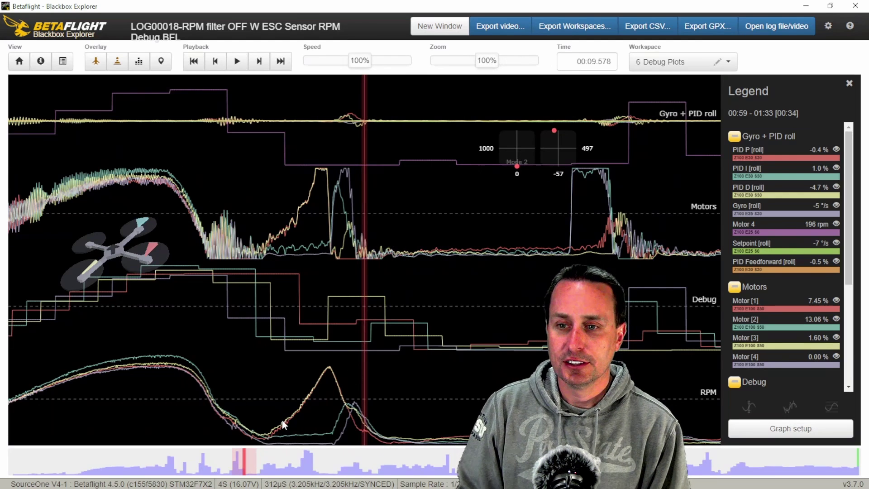
Step: Scroll the view in the tiled LOG00017 and LOG00020 comparison
scroll(335, 375, up, 2)
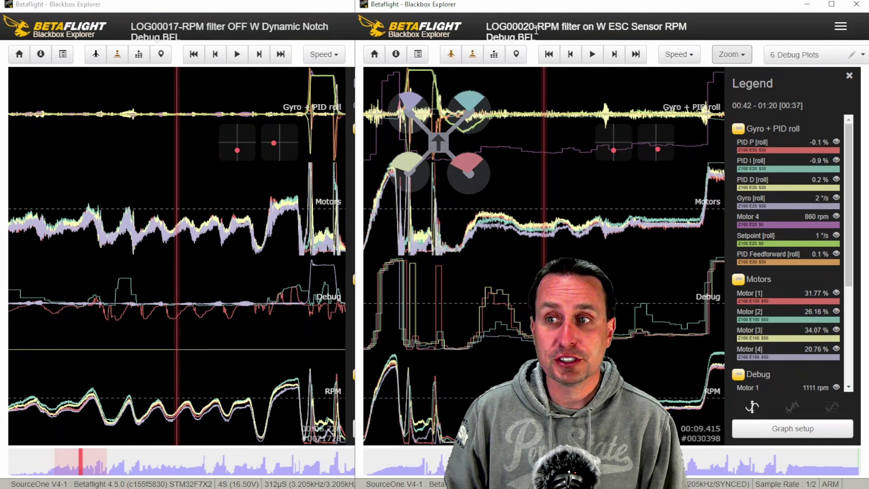
Step: Point out the RPM-filter-on log's file name and nudge its graph slightly later in time
drag(540, 28, 579, 39)
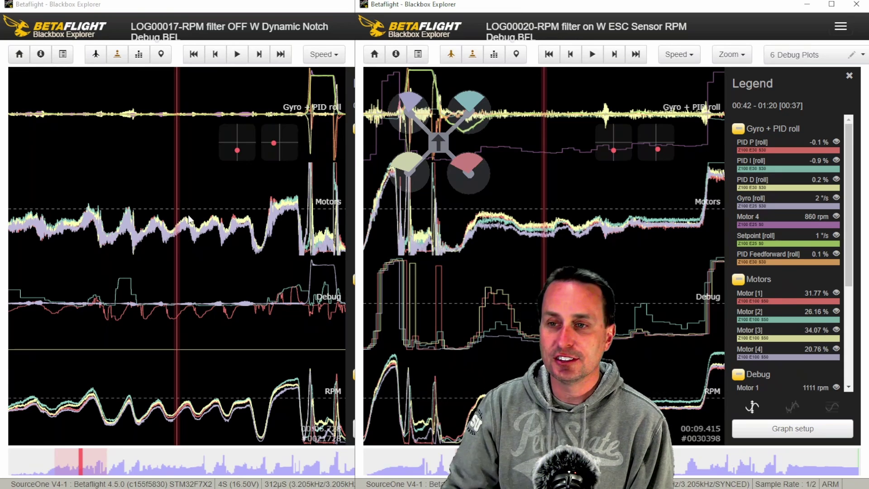
drag(571, 242, 539, 227)
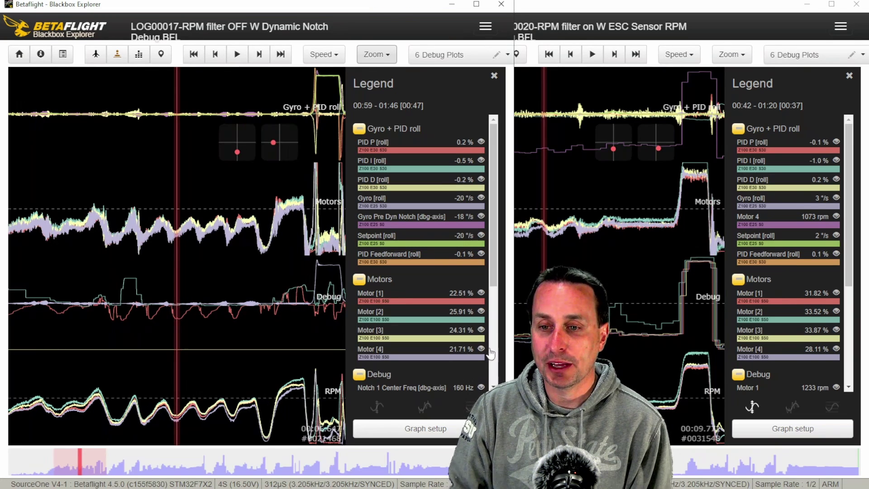
Step: Bring the RPM-filter-on LOG00020 window forward to compare spectra: 220 Hz versus 208 Hz motor noise
click(525, 349)
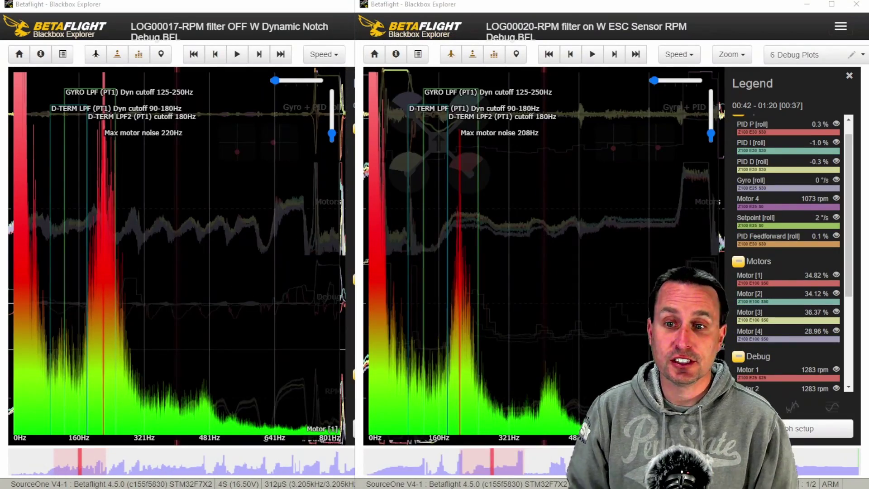
Step: Show the LOG00020 window full-screen with its normal traces at 00:16.755
mouse_move(470, 391)
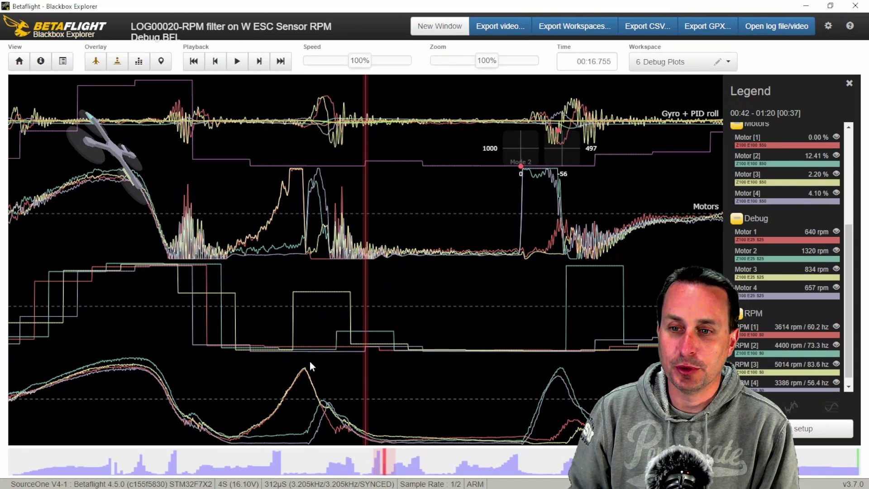
drag(309, 387, 337, 436)
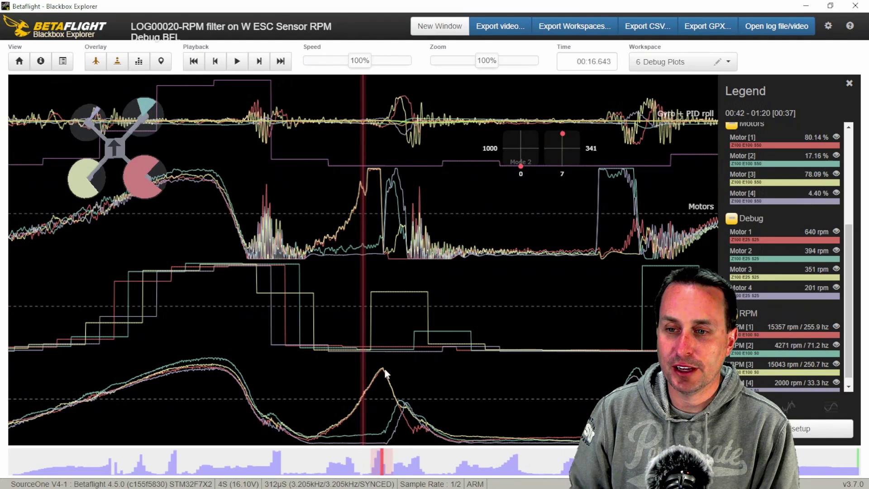
drag(459, 380, 370, 356)
scroll(590, 369, down, 5)
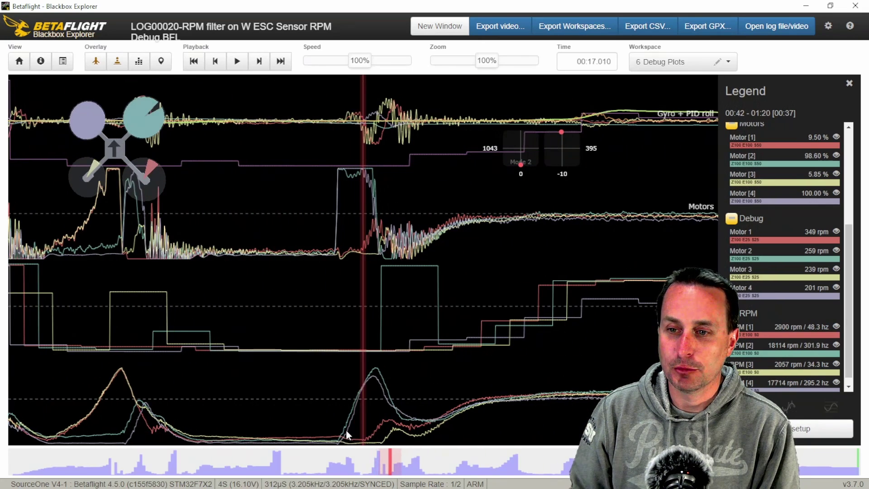
drag(428, 378, 420, 384)
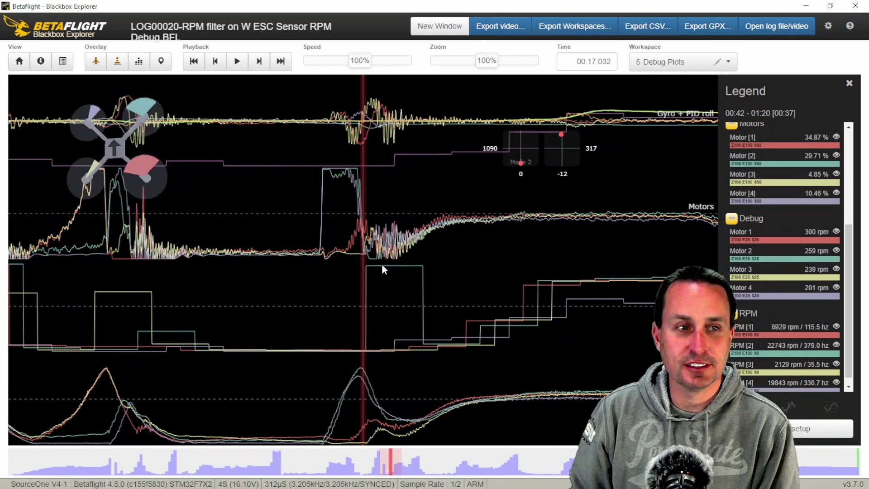
drag(448, 272, 440, 269)
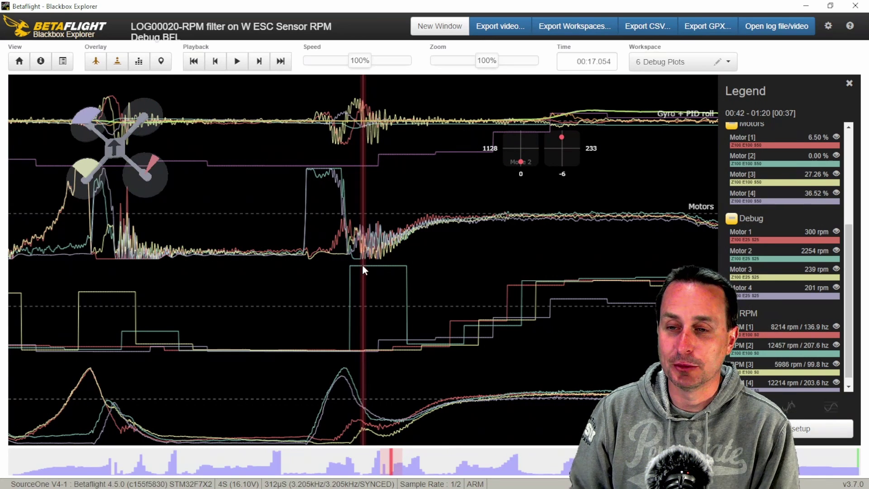
drag(406, 343, 370, 400)
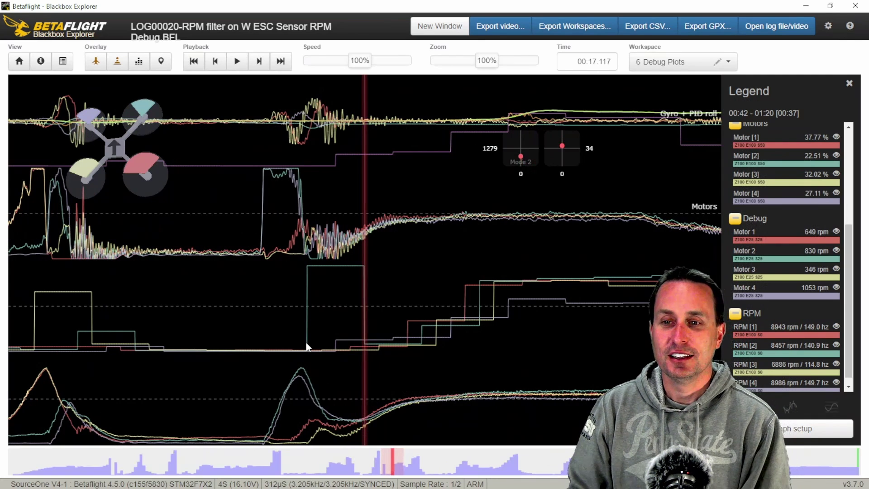
drag(307, 342, 437, 327)
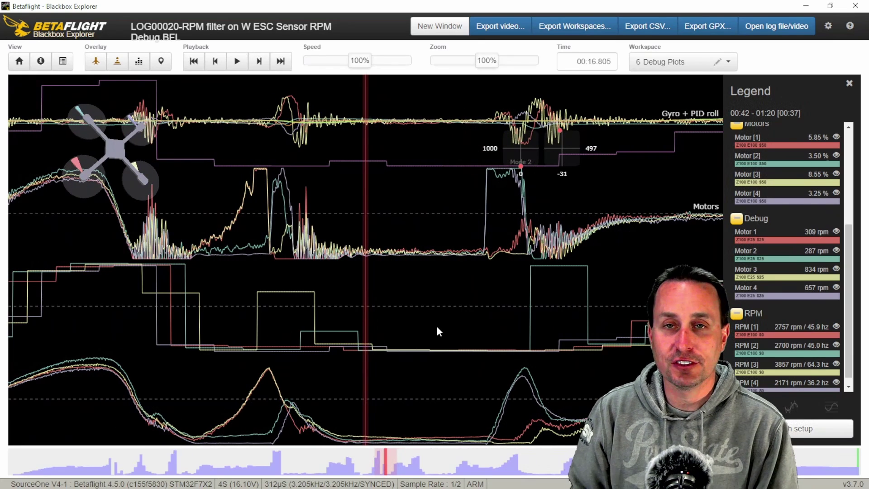